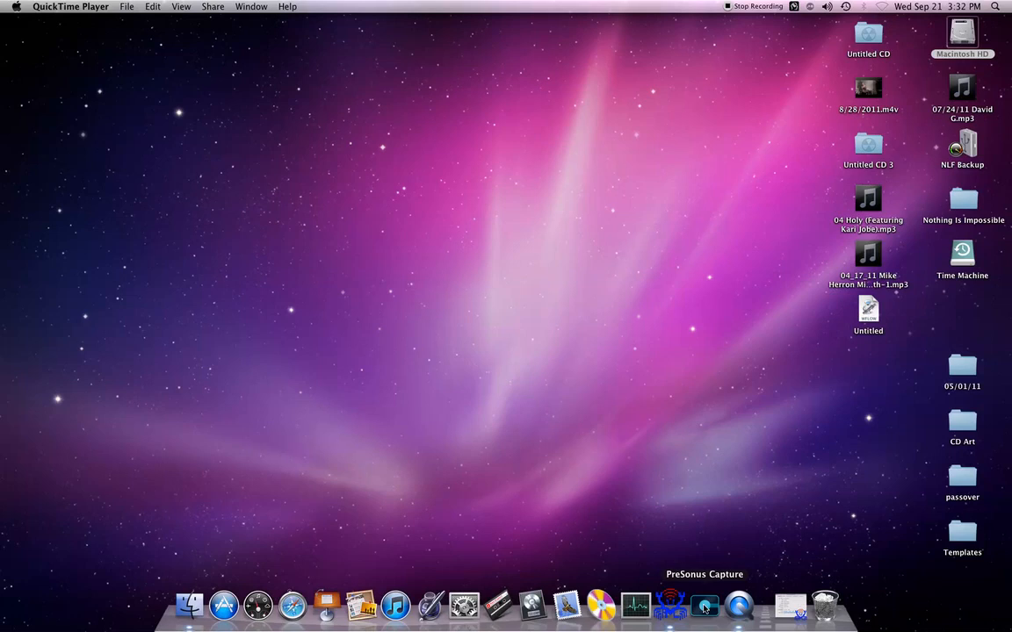
Step: Open PreSonus Capture and start a new session titled "test Session"
click(705, 607)
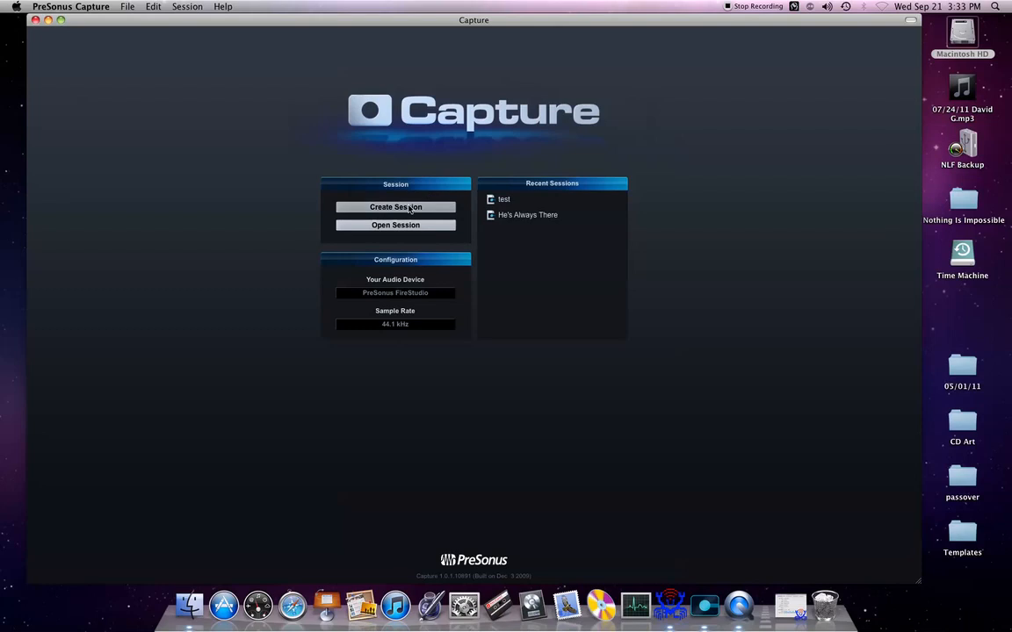
click(411, 209)
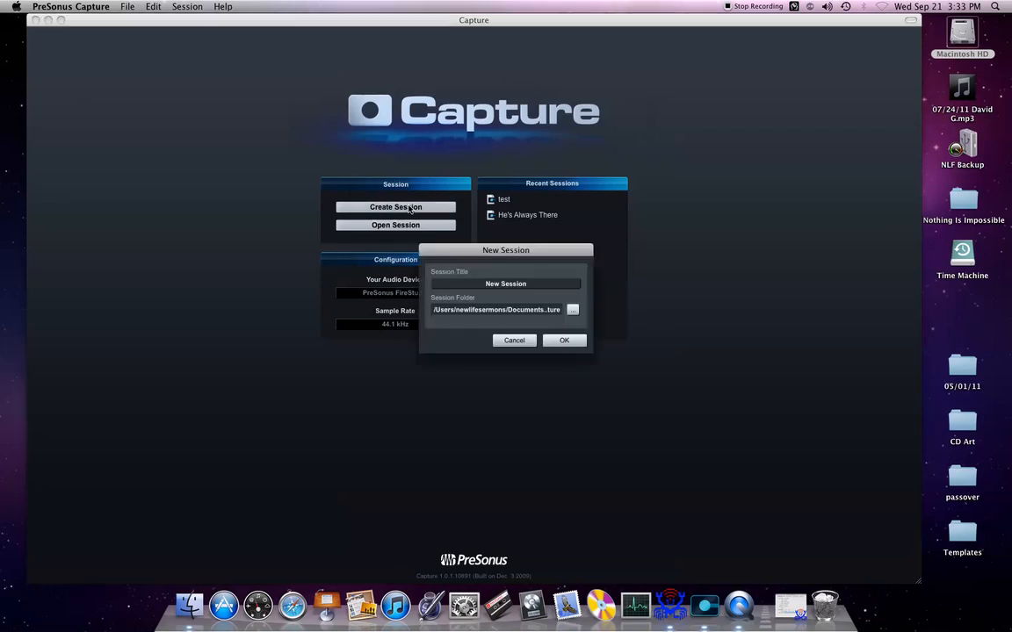
click(506, 285)
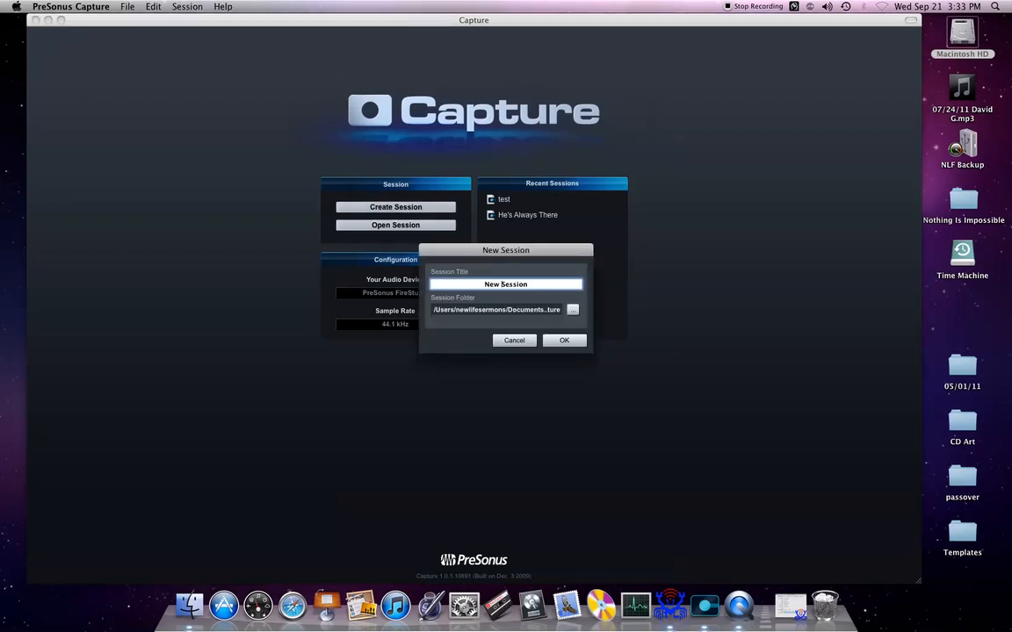
key(BackSpace)
key(BackSpace)
key(BackSpace)
key(BackSpace)
text(test)
Step: Set the session folder to "test session" inside NLF Audio on the NLF Backup drive and create the session
click(572, 309)
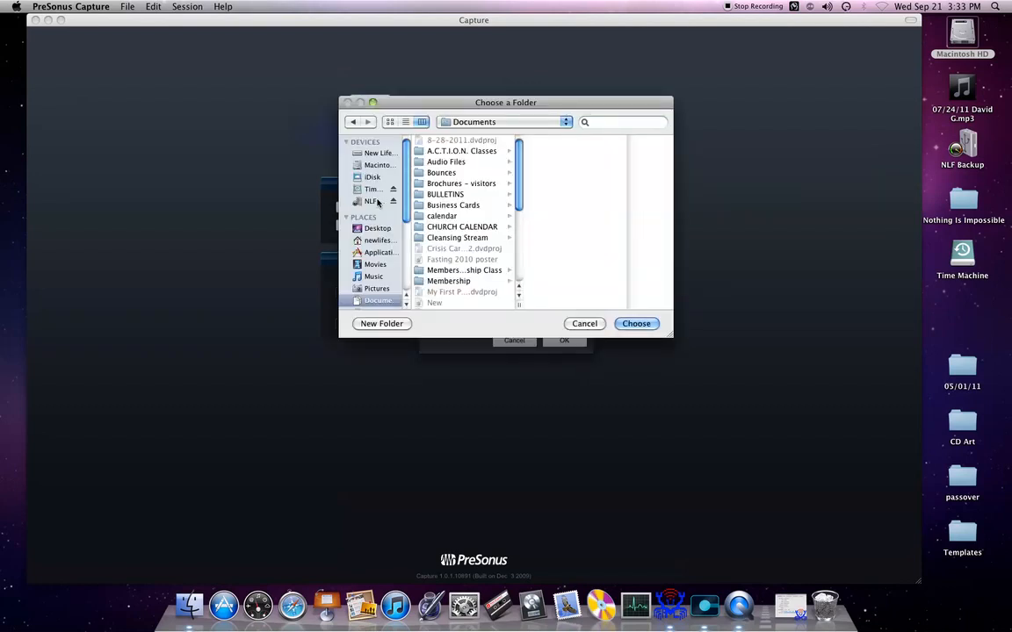
click(369, 201)
drag(398, 287, 447, 299)
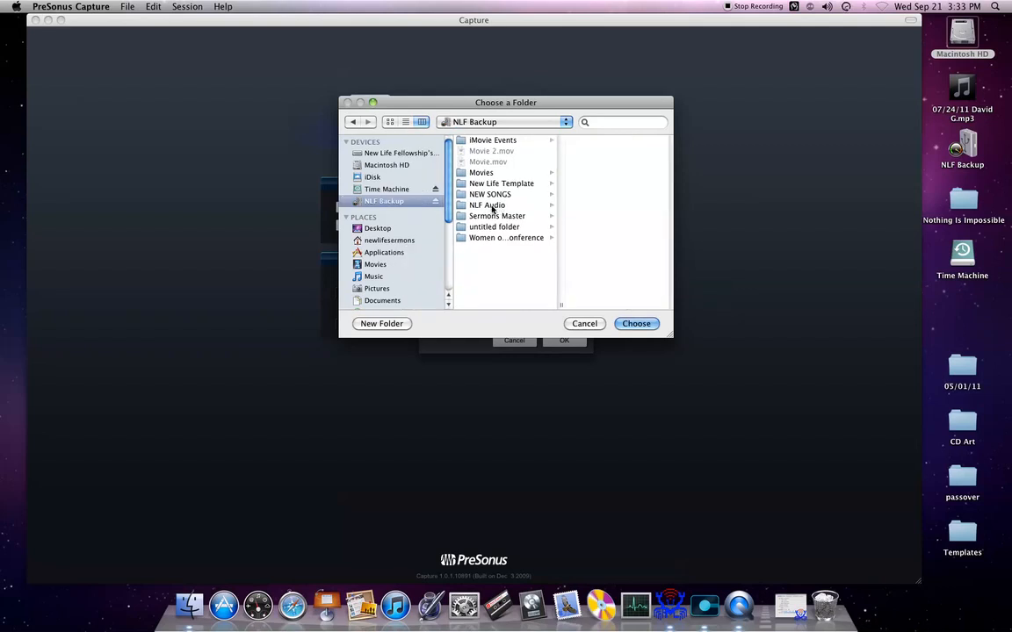
click(499, 205)
scroll(577, 191, down, 15)
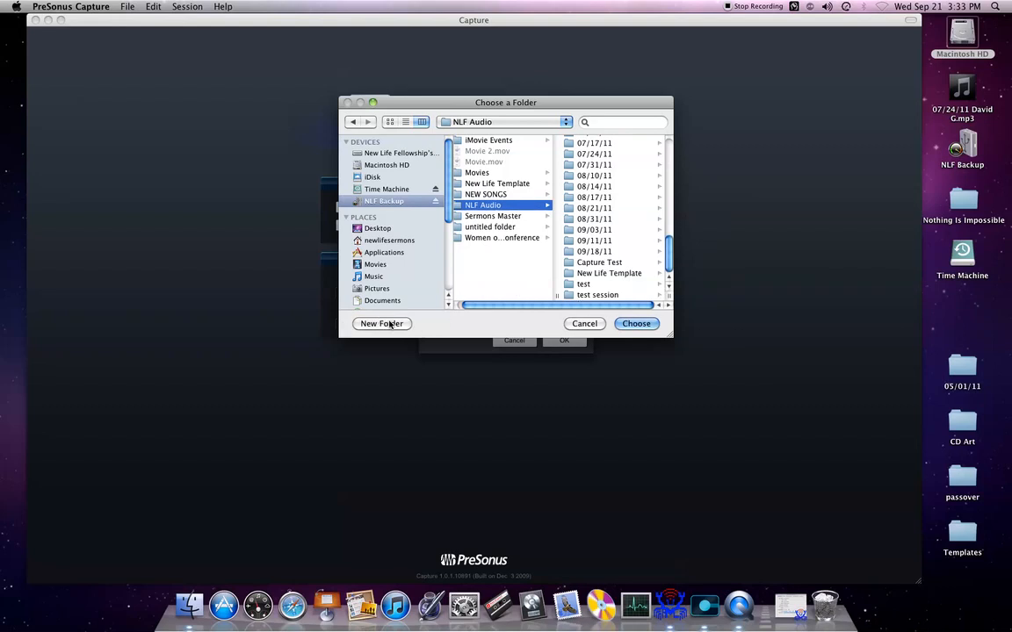
click(390, 324)
click(452, 216)
click(597, 296)
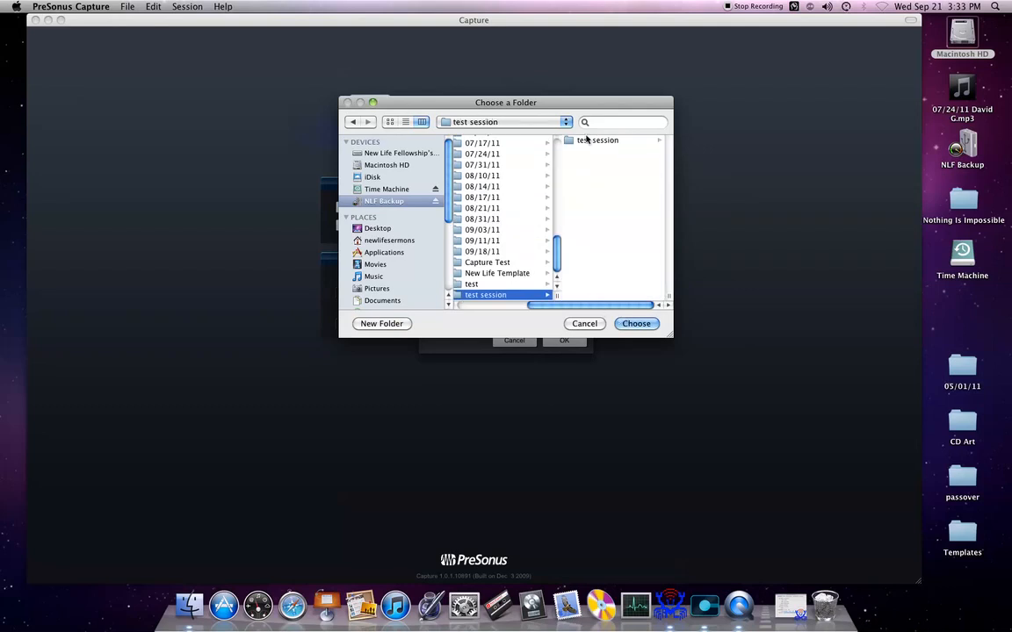
click(636, 324)
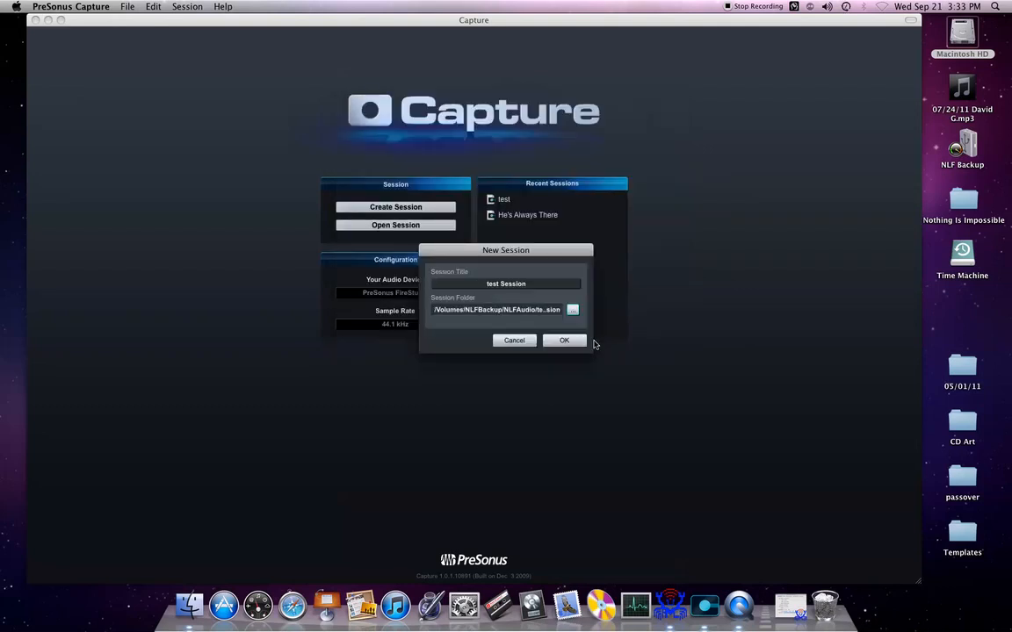
click(575, 343)
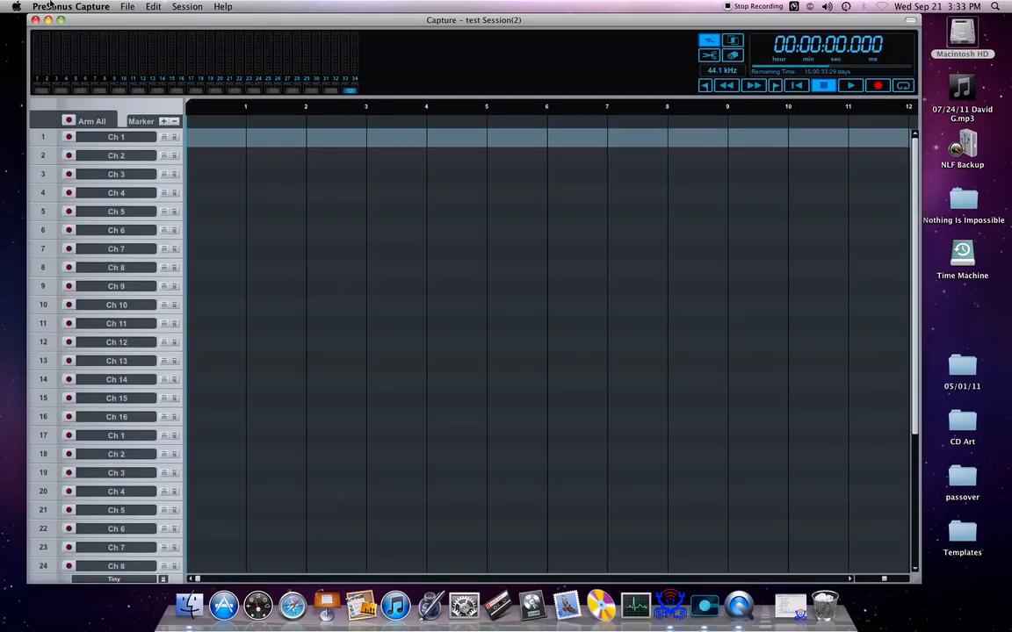
Step: Maximize the session window and arm all tracks for recording
click(61, 19)
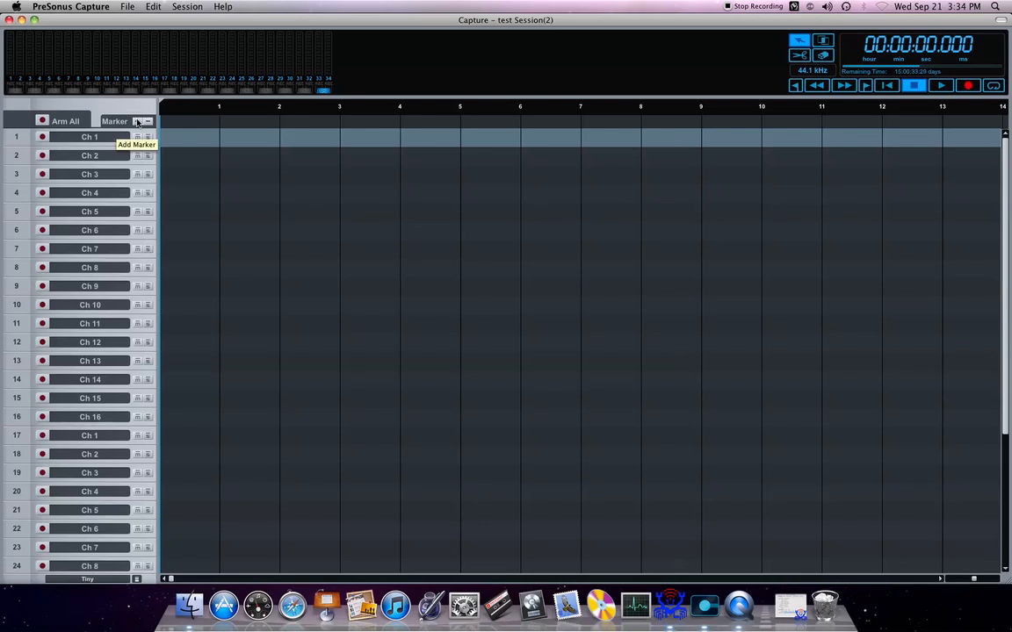
click(42, 120)
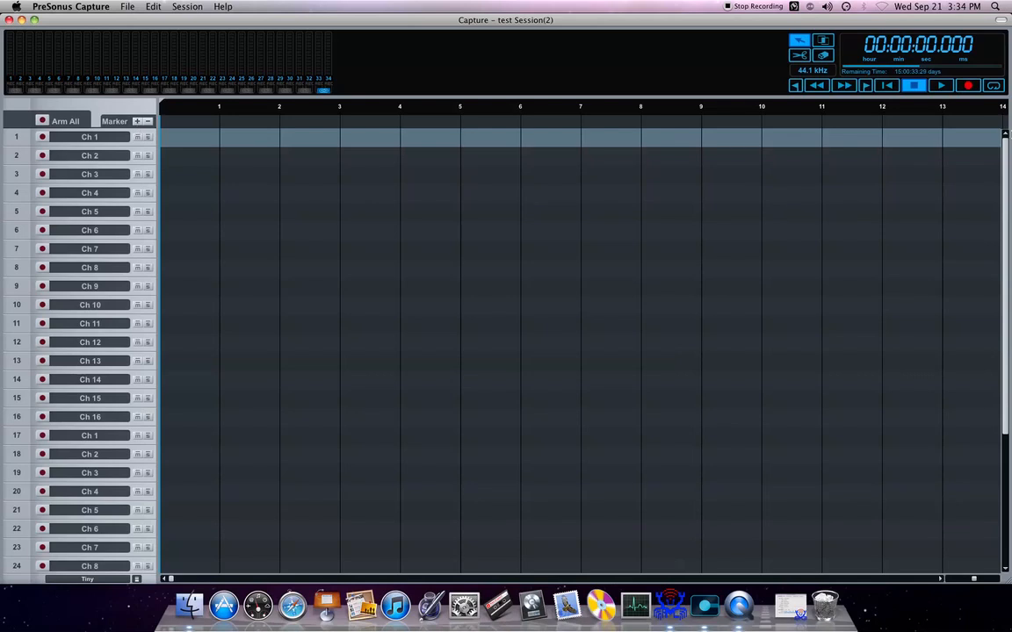
drag(1006, 165, 1008, 140)
scroll(291, 392, down, 3)
scroll(102, 196, down, 3)
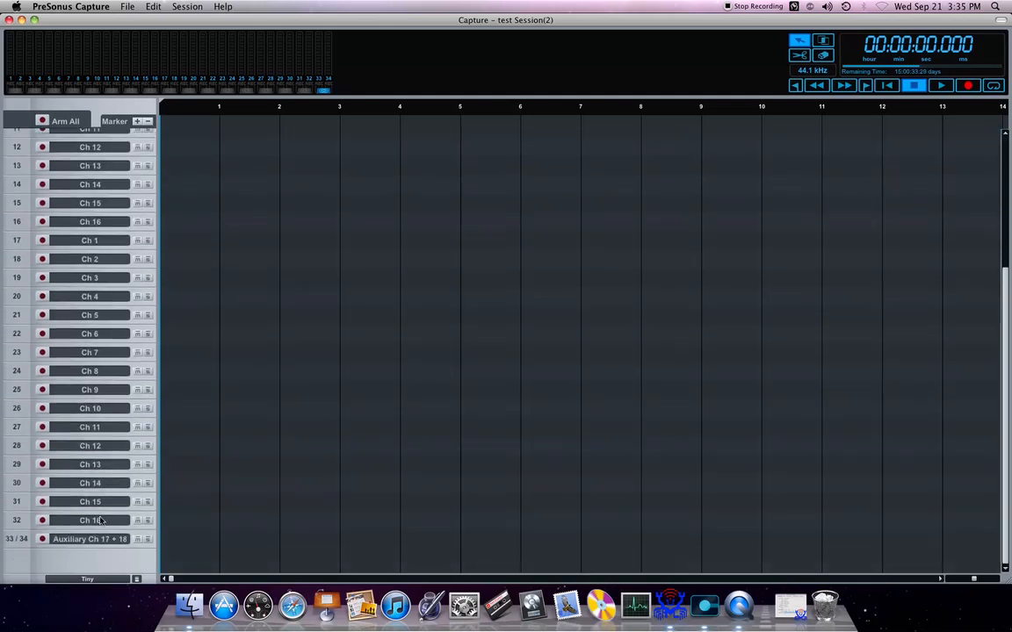
scroll(208, 497, up, 6)
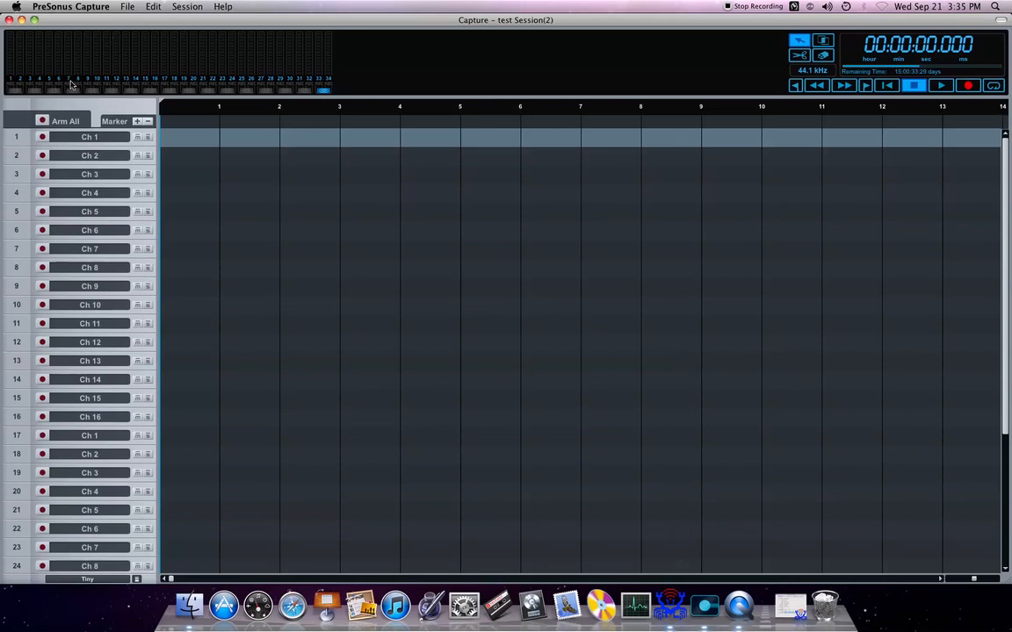
click(42, 120)
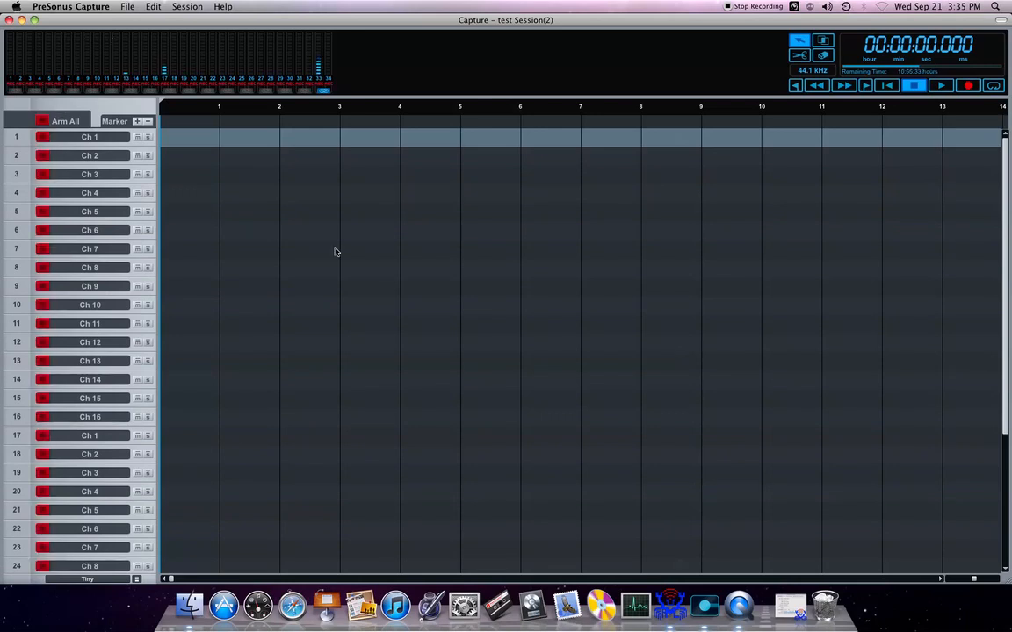
Step: Disarm tracks 25 through 32 and the auxiliary track 33/34, leaving tracks 1 to 24 armed
scroll(301, 226, down, 1)
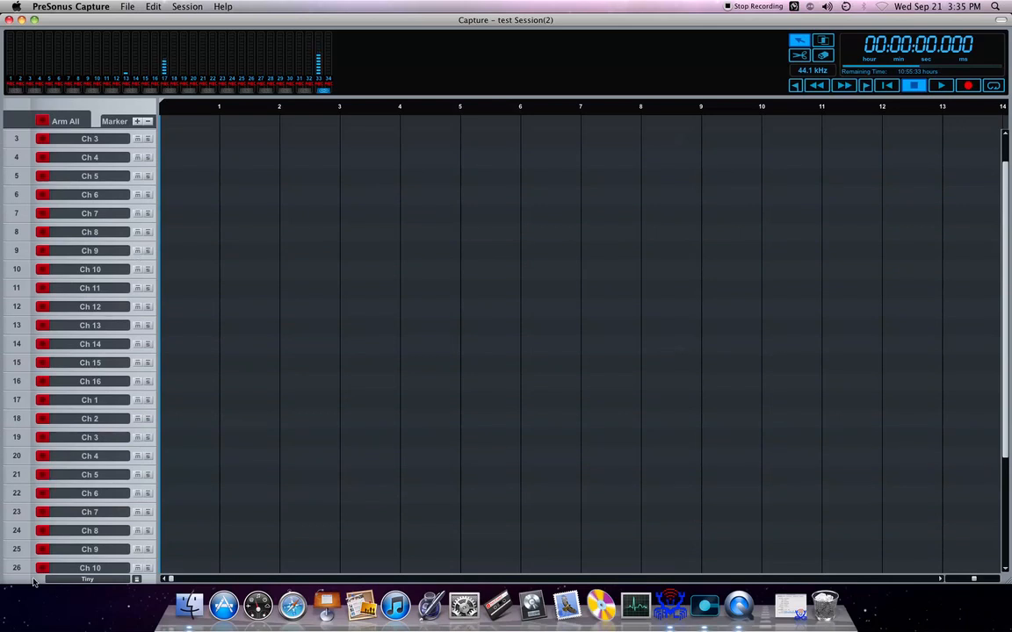
scroll(513, 345, down, 5)
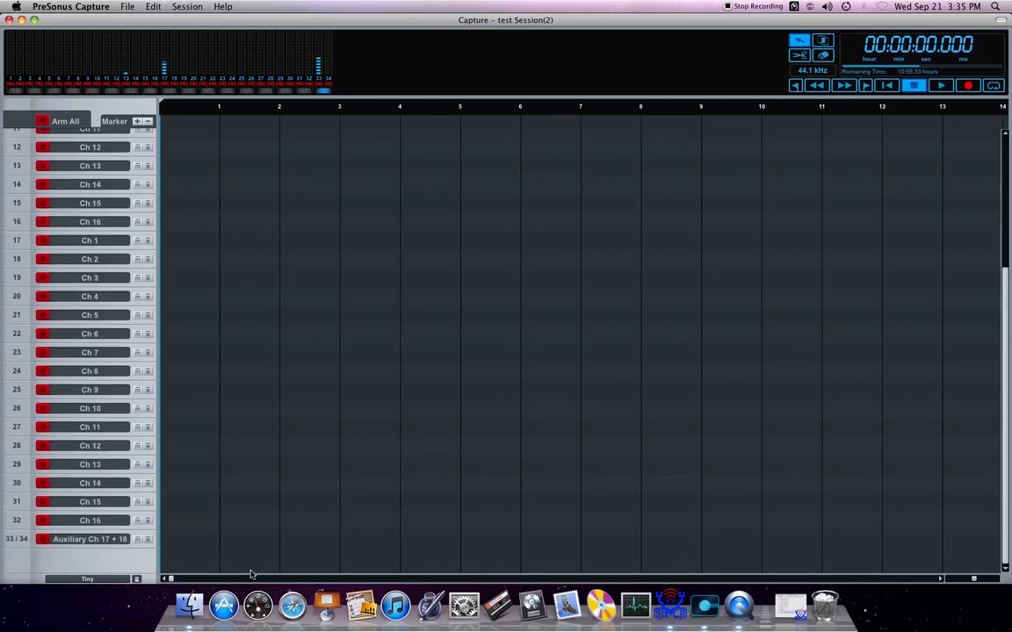
click(42, 539)
click(42, 520)
click(42, 501)
click(42, 483)
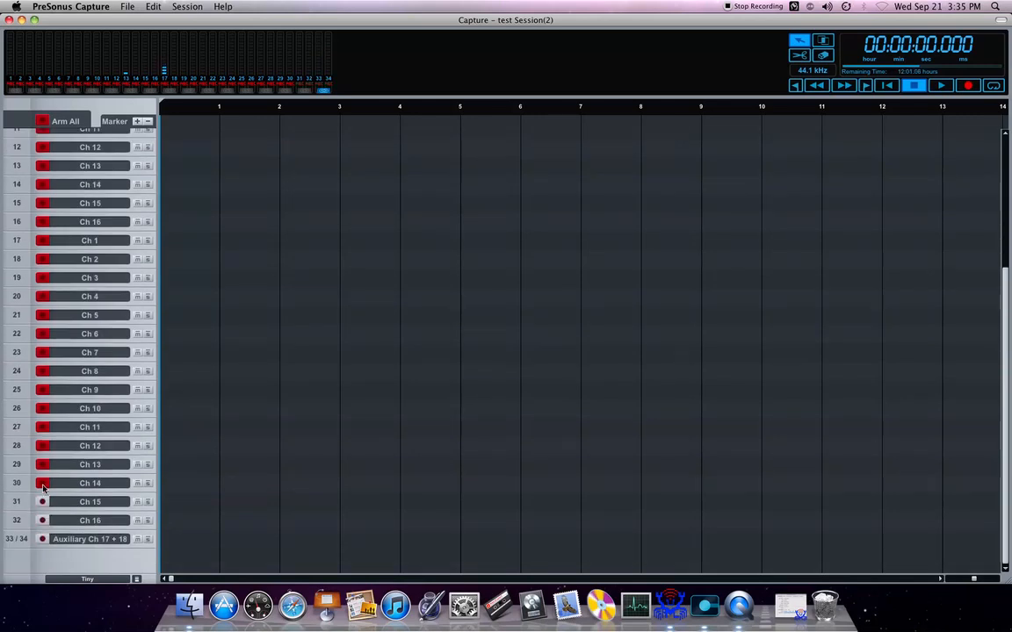
click(42, 464)
click(43, 445)
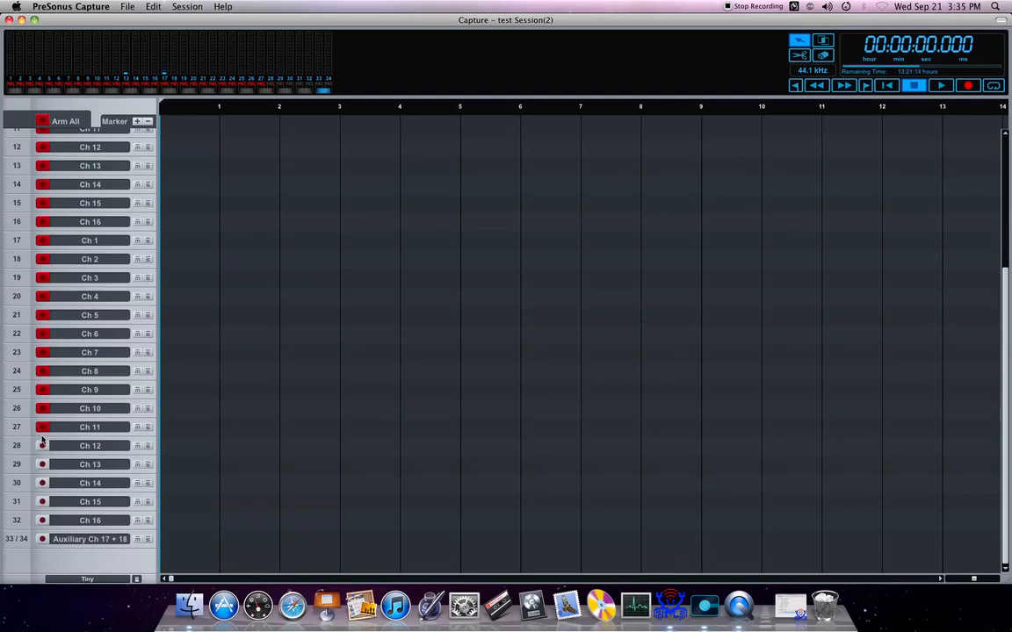
click(41, 428)
click(37, 407)
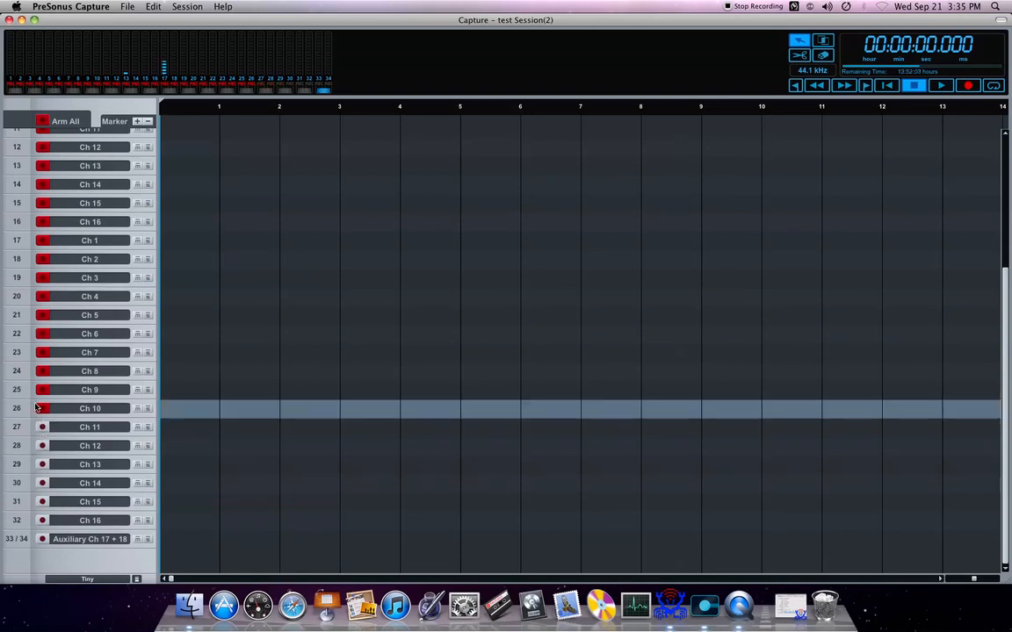
click(38, 406)
click(40, 392)
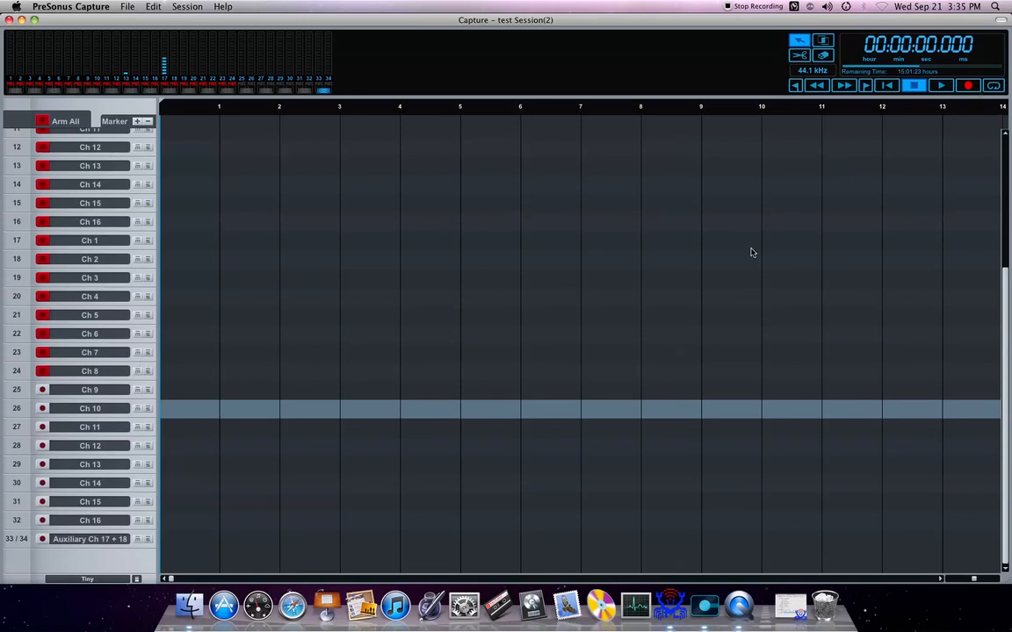
Step: Record about 23 seconds on the armed tracks, adding several markers during the take, and stop the recording
scroll(675, 264, up, 7)
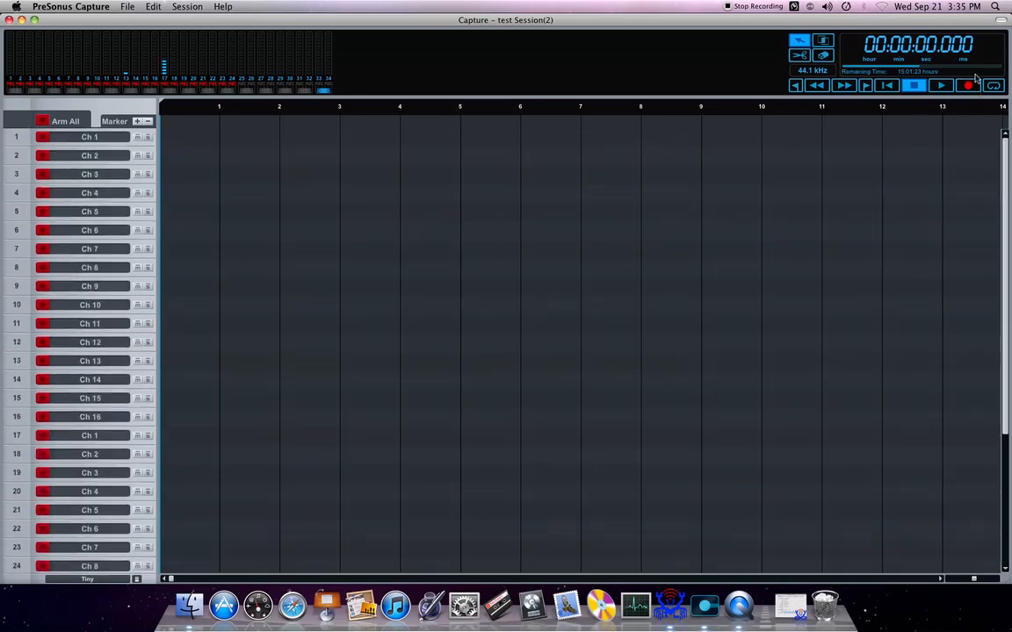
click(968, 85)
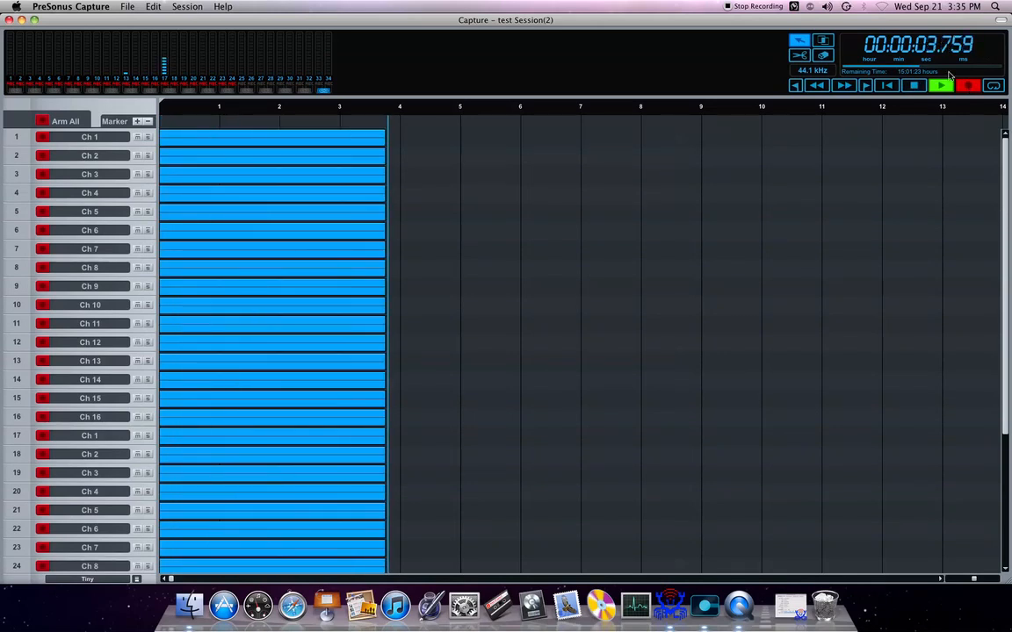
click(138, 121)
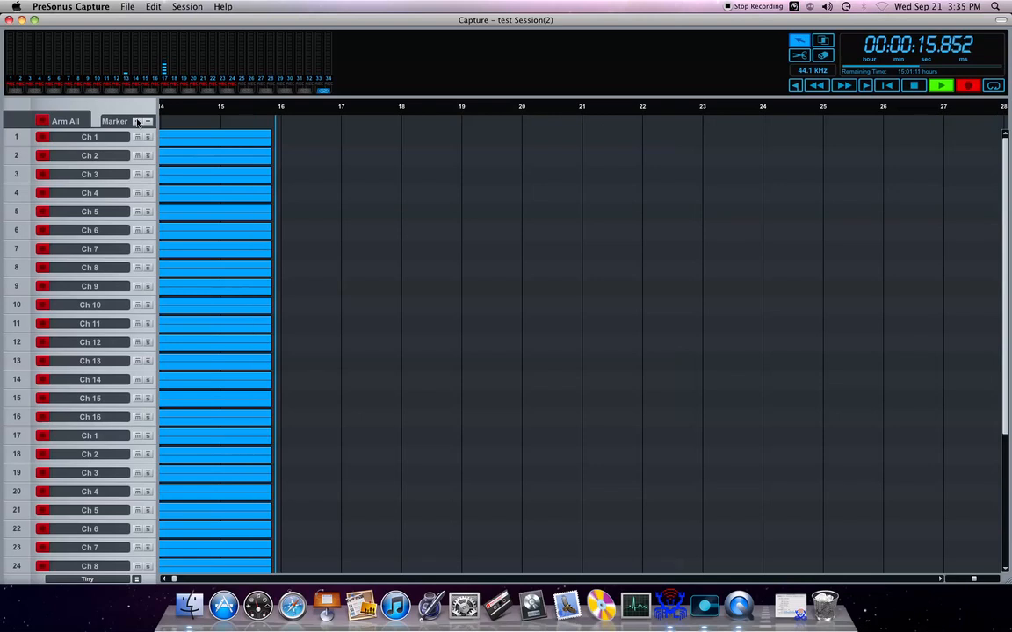
click(137, 122)
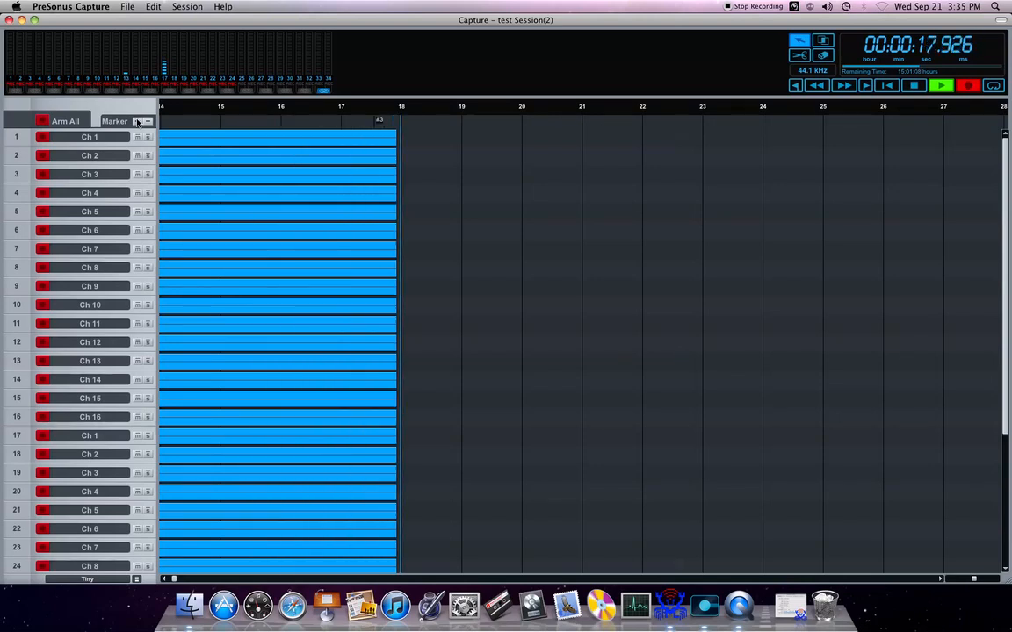
click(137, 122)
click(137, 122)
click(138, 122)
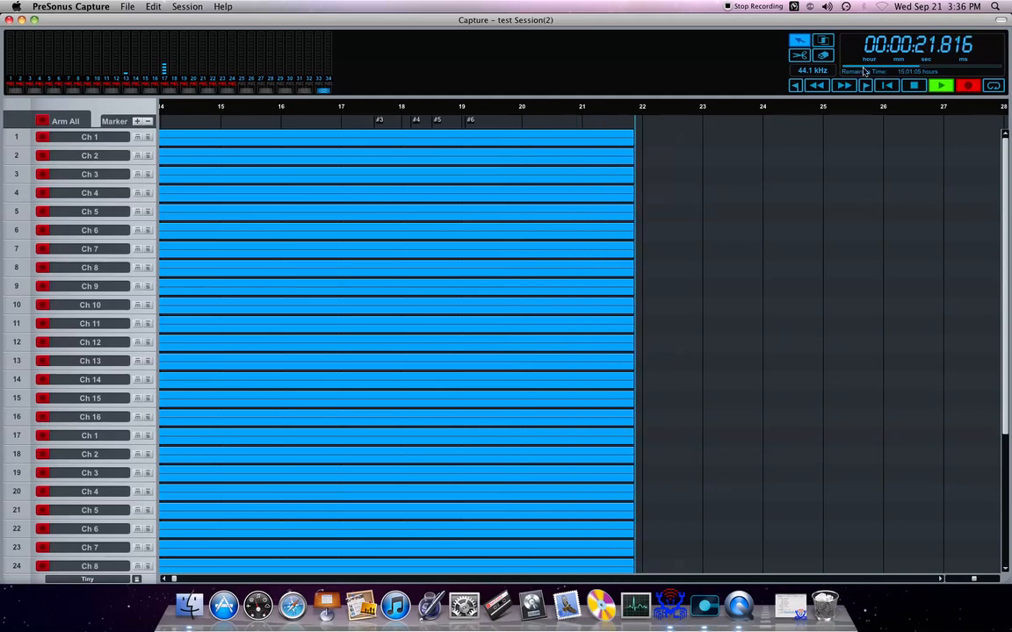
click(918, 85)
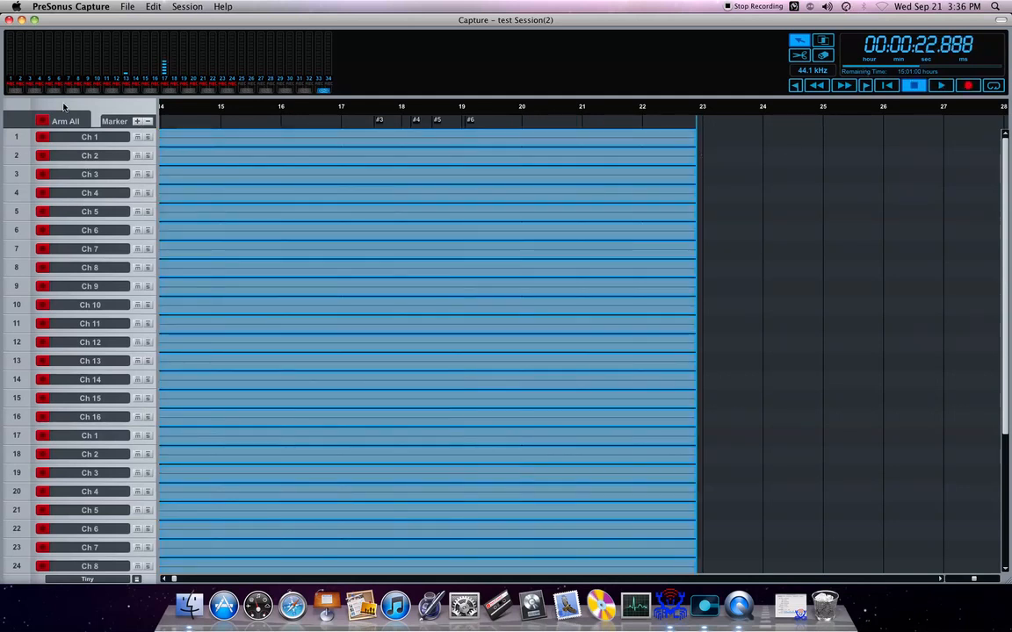
Step: Disarm all tracks and arm only track 23 (Ch 7)
click(41, 119)
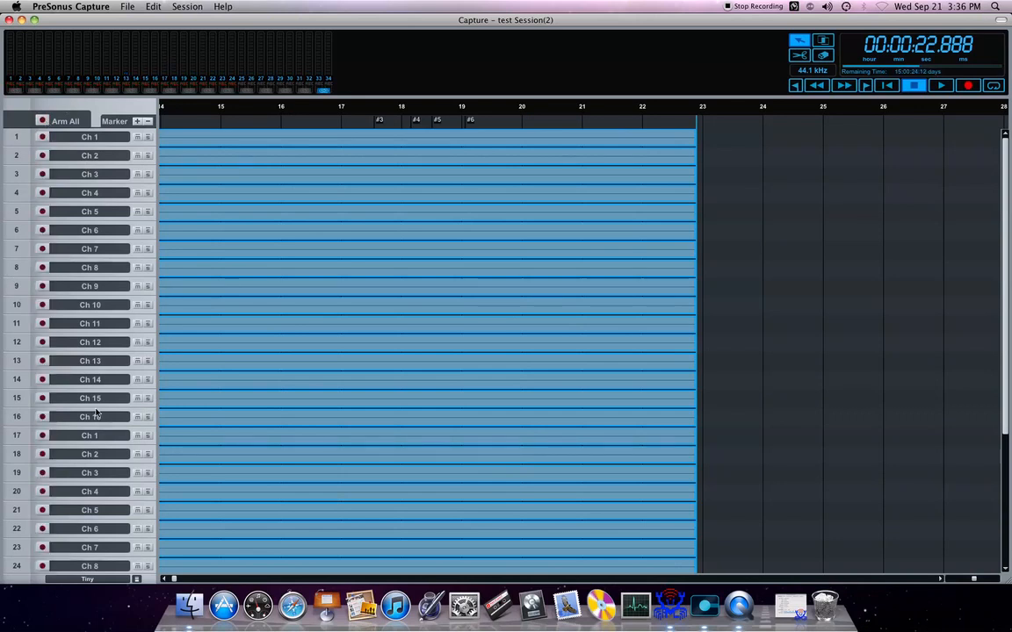
scroll(930, 402, down, 5)
click(918, 409)
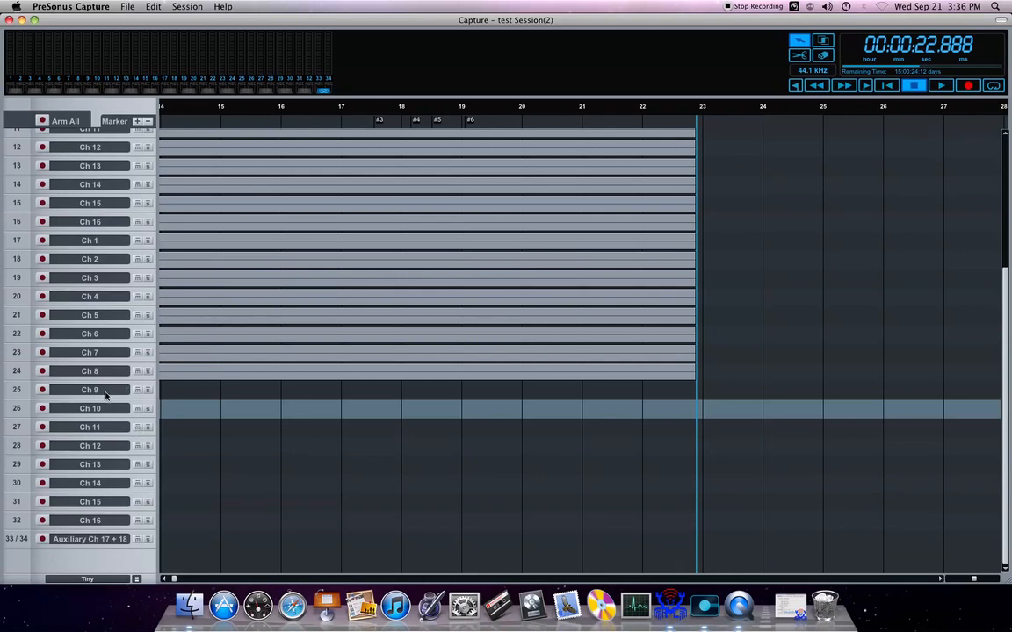
click(42, 352)
Step: Record about 10 more seconds on track 23, adding one marker during the take and one at its end
scroll(475, 308, up, 3)
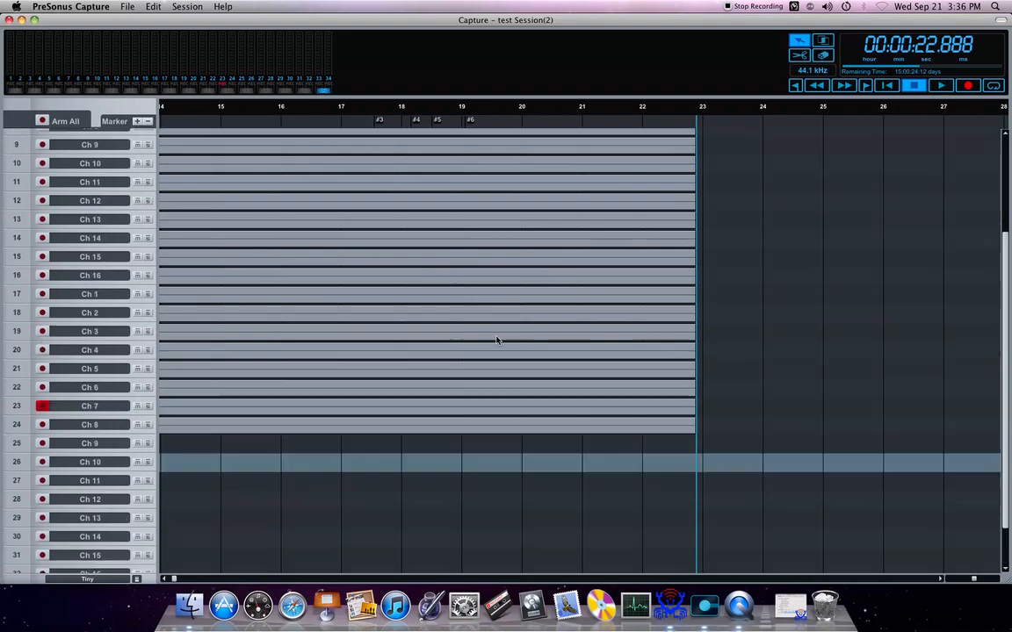
click(968, 85)
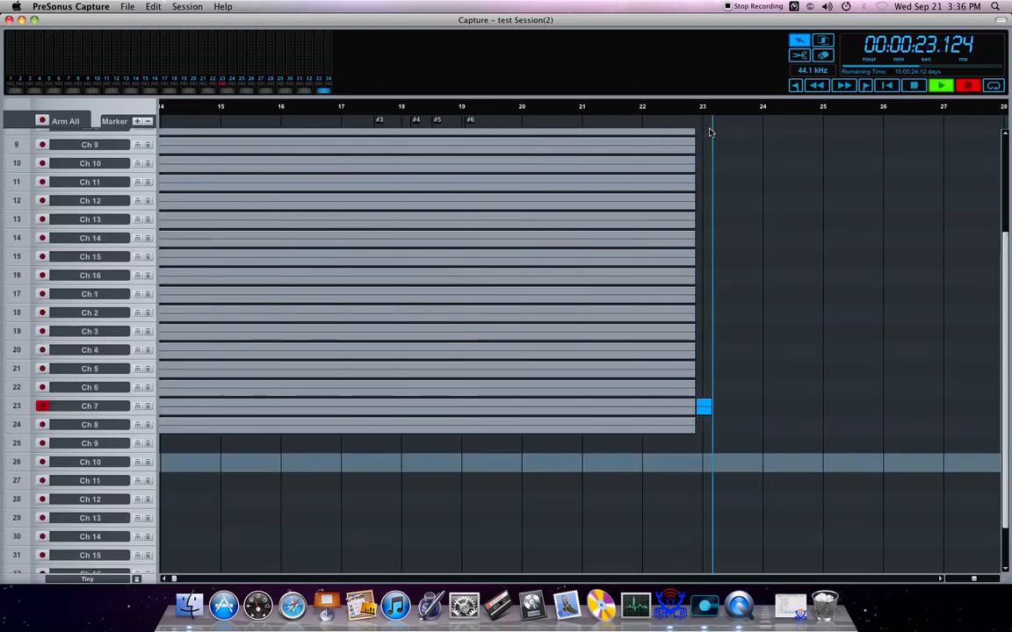
click(137, 121)
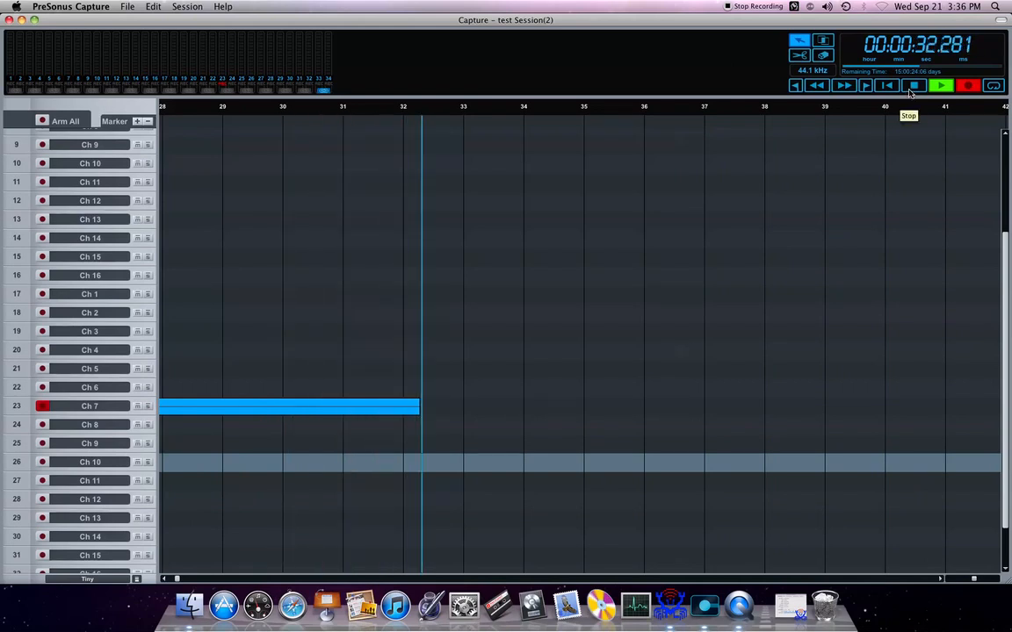
click(912, 87)
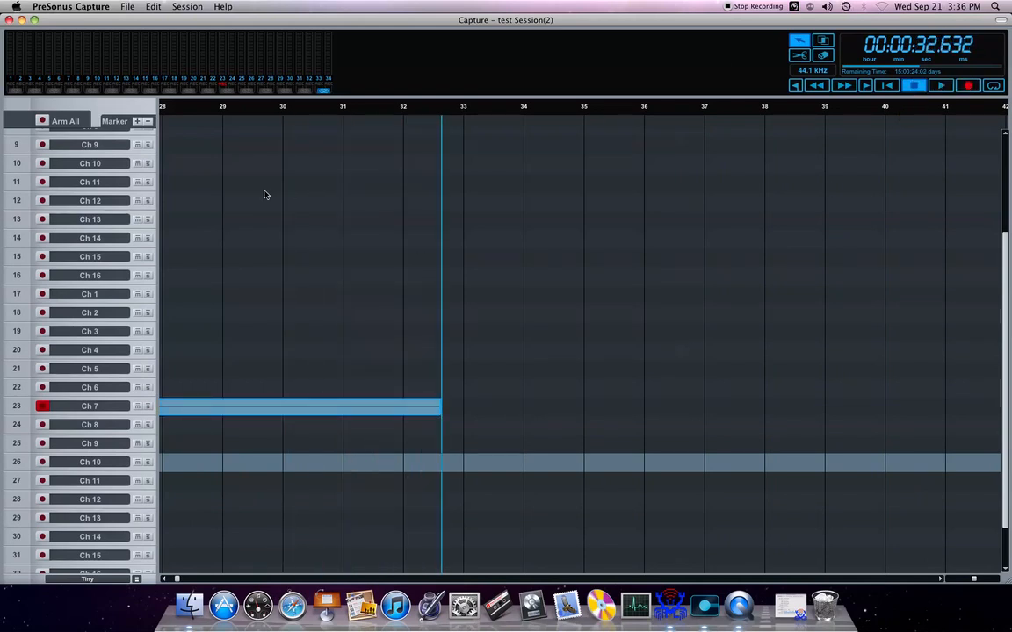
click(137, 121)
Step: Review the new take on track 23 and the markers placed along it in the timeline
click(368, 249)
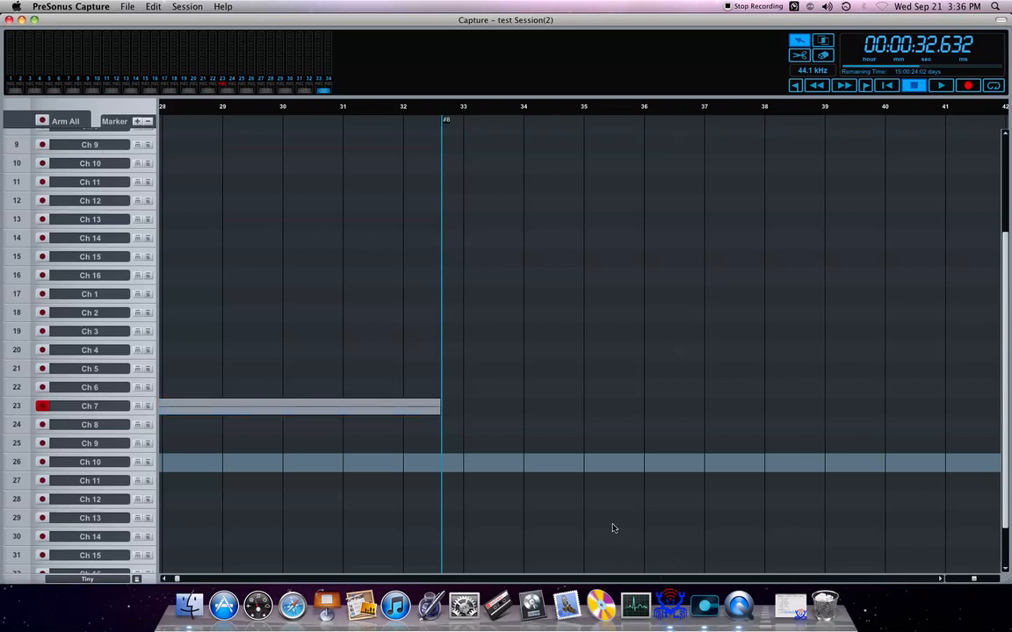
click(166, 580)
click(165, 580)
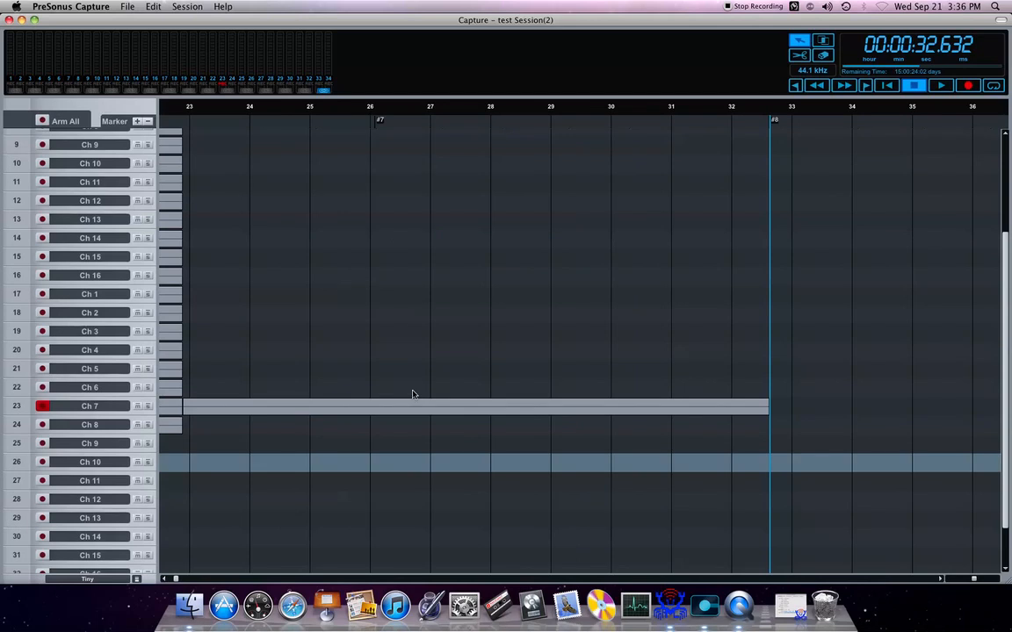
click(587, 412)
click(497, 504)
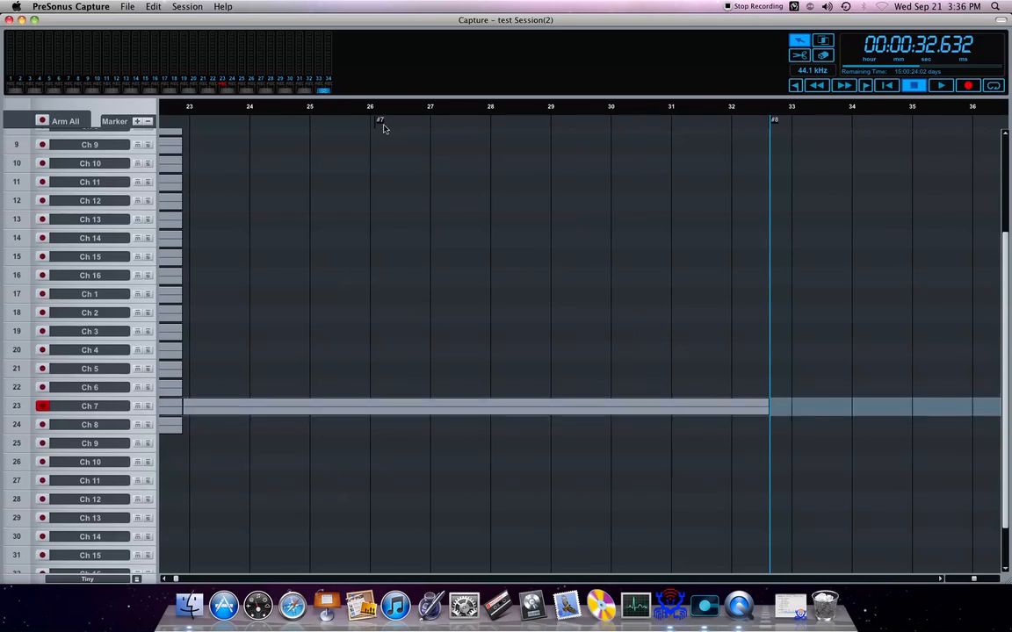
Step: Move marker #7 earlier on the timeline to about the 25-second mark, keeping the arrow tool active
mouse_move(381, 122)
mouse_down()
mouse_move(307, 134)
mouse_move(327, 107)
mouse_move(262, 119)
mouse_move(294, 123)
mouse_up()
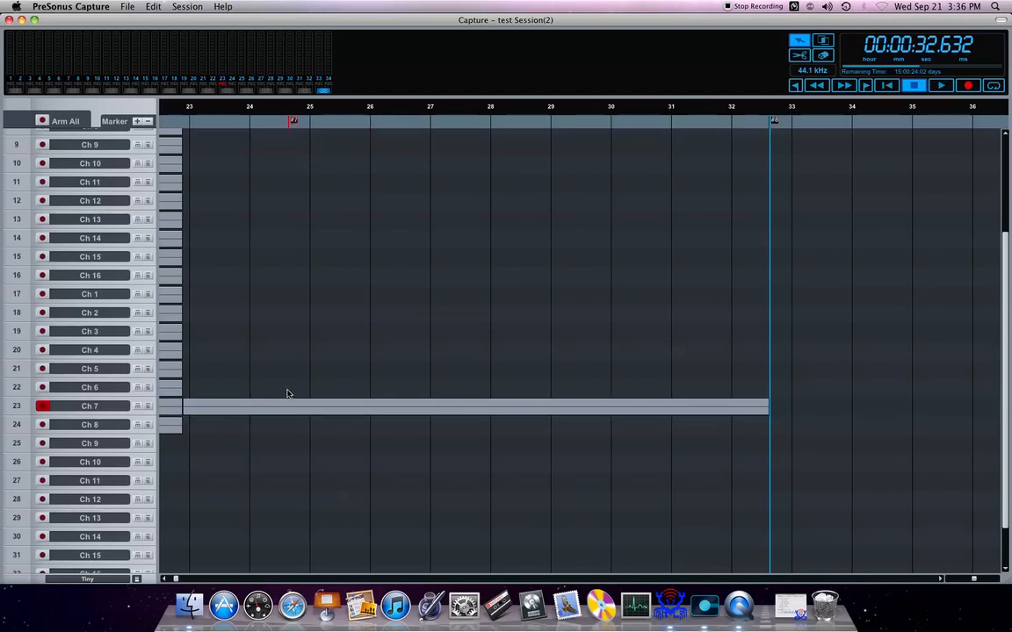
click(800, 56)
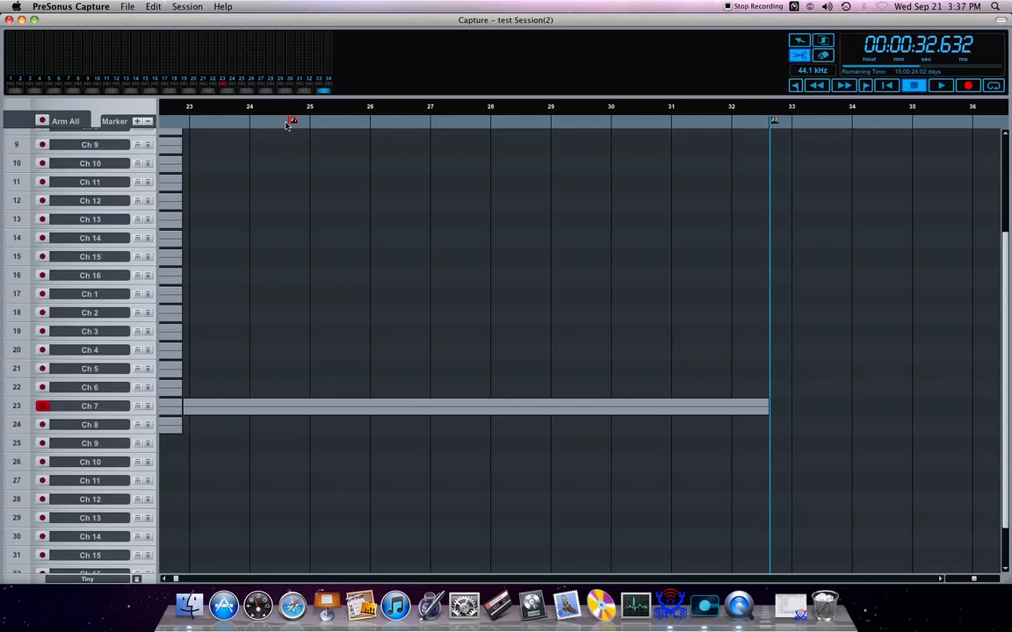
click(800, 40)
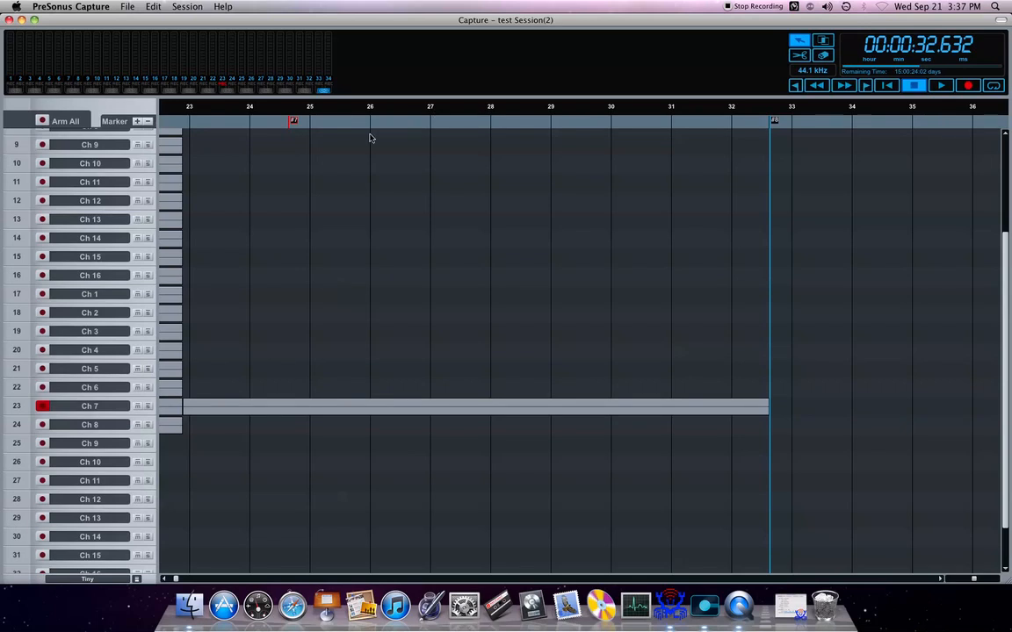
scroll(303, 121, up, 1)
drag(297, 121, 322, 120)
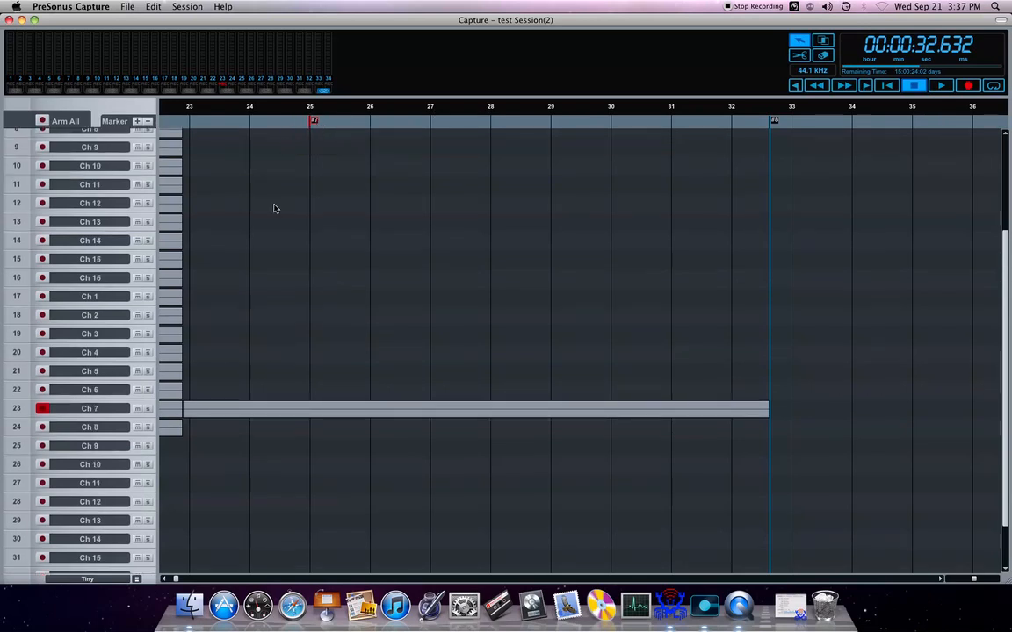
Step: Start an export to audio file and set its location to the Sermons Master folder on the NLF Backup drive
click(178, 6)
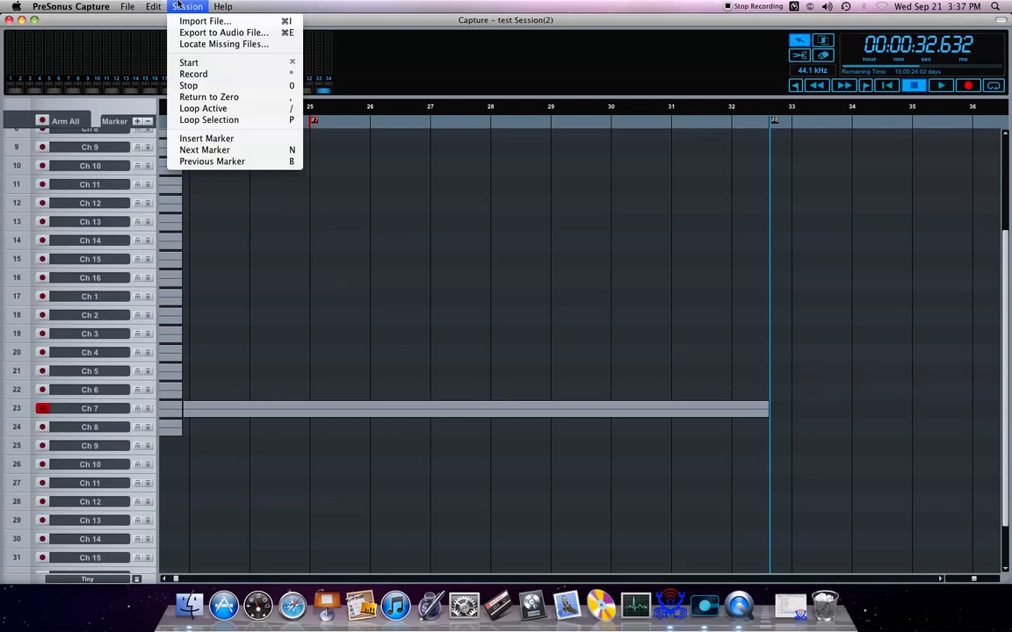
click(211, 34)
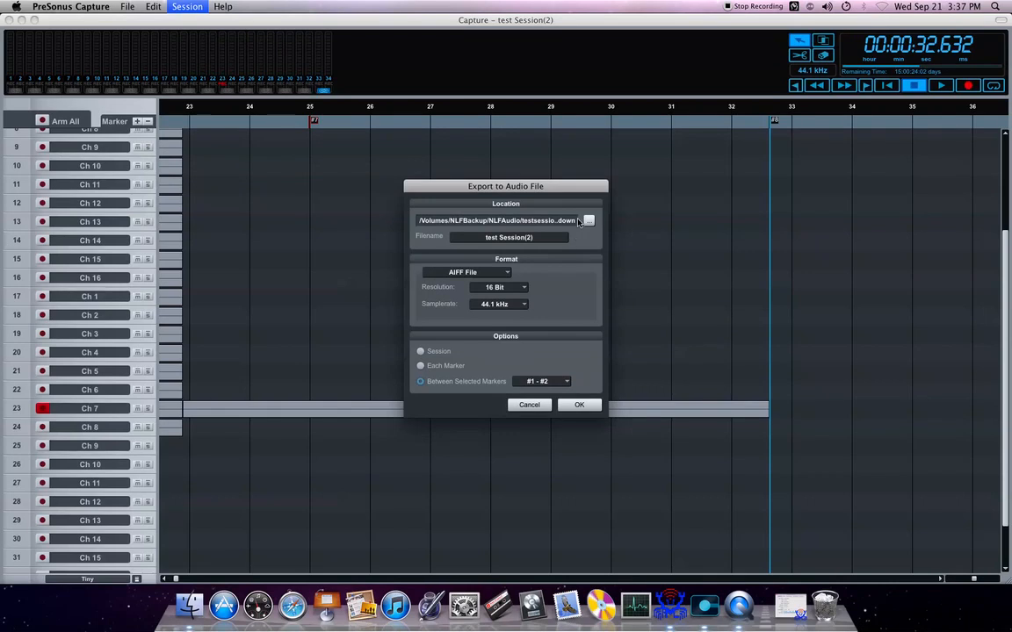
click(588, 221)
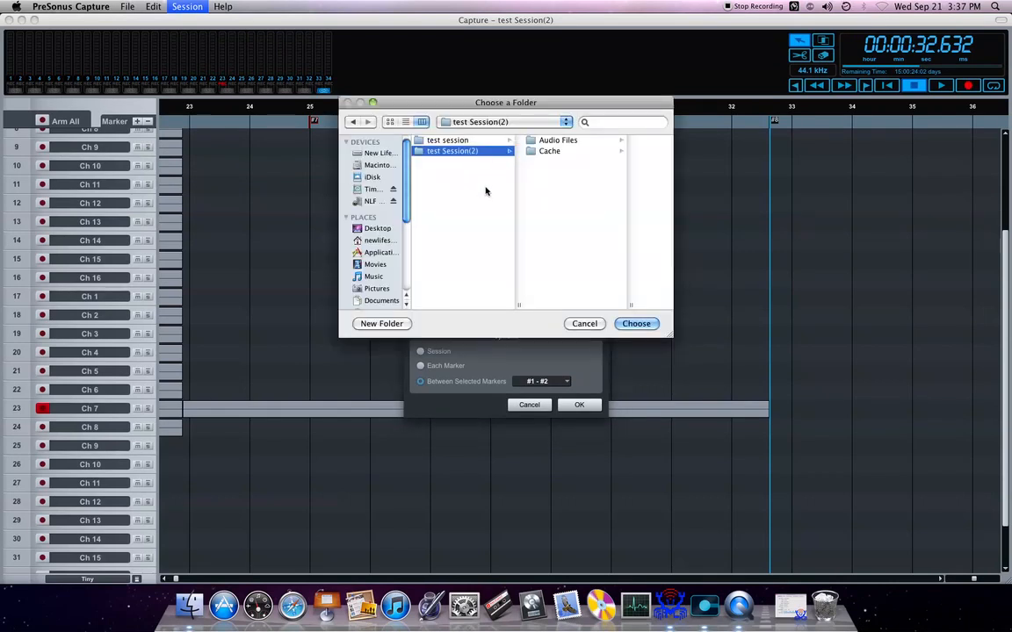
click(371, 201)
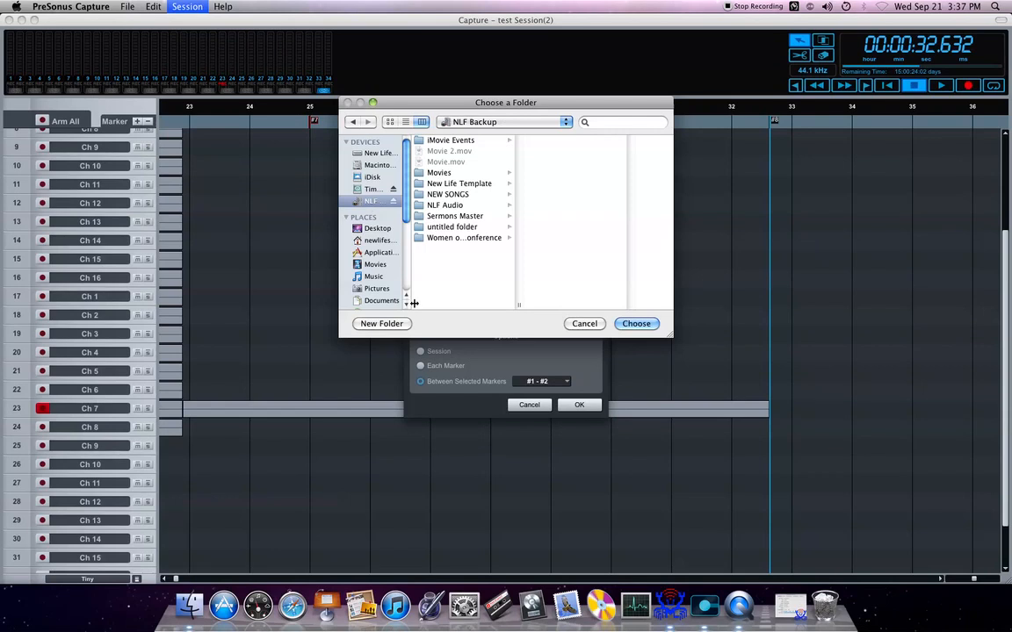
drag(413, 304, 467, 289)
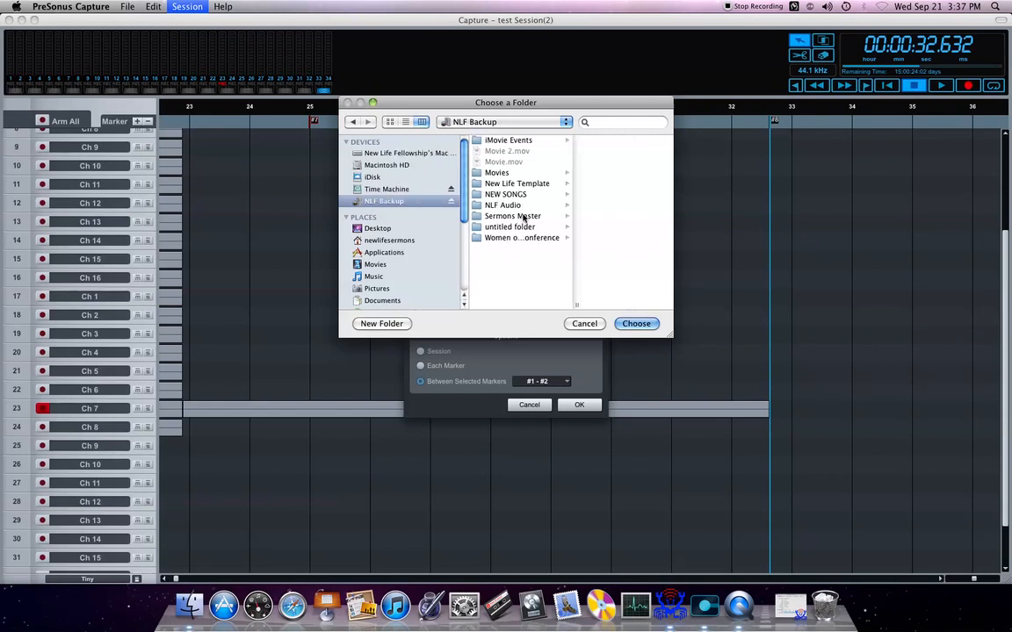
click(527, 216)
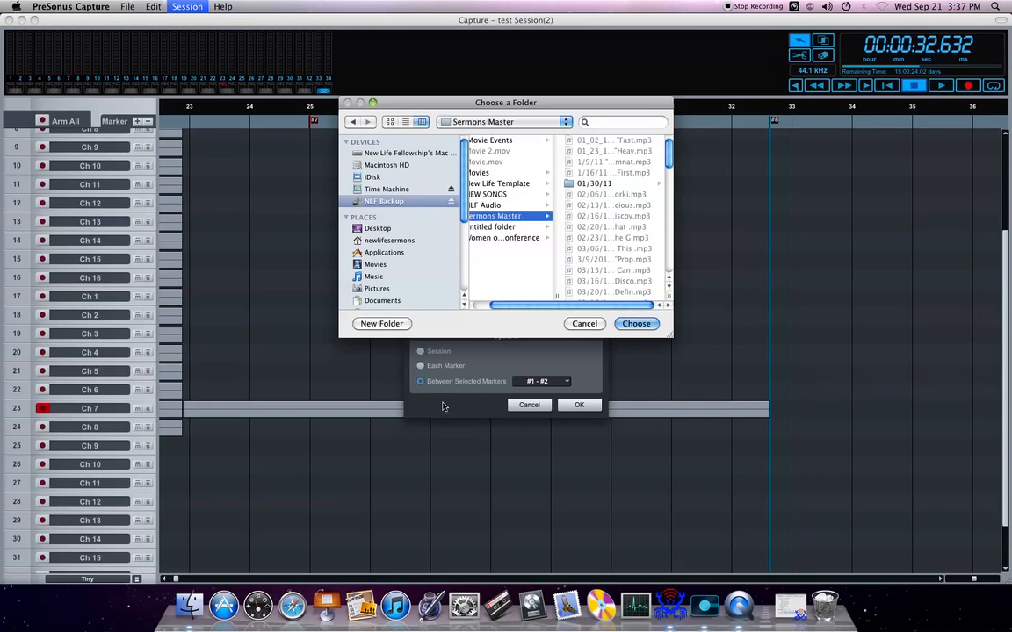
click(636, 324)
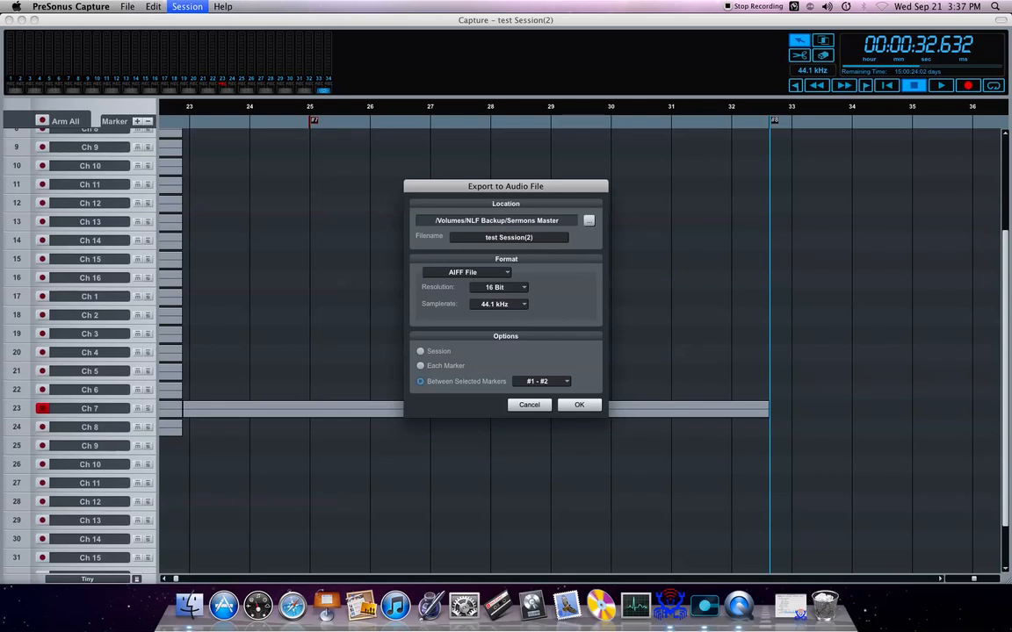
Step: Replace the "(2)" ending of the export filename with the person's first name and choose AIFF File as the format
click(518, 238)
double_click(521, 238)
key(super+a)
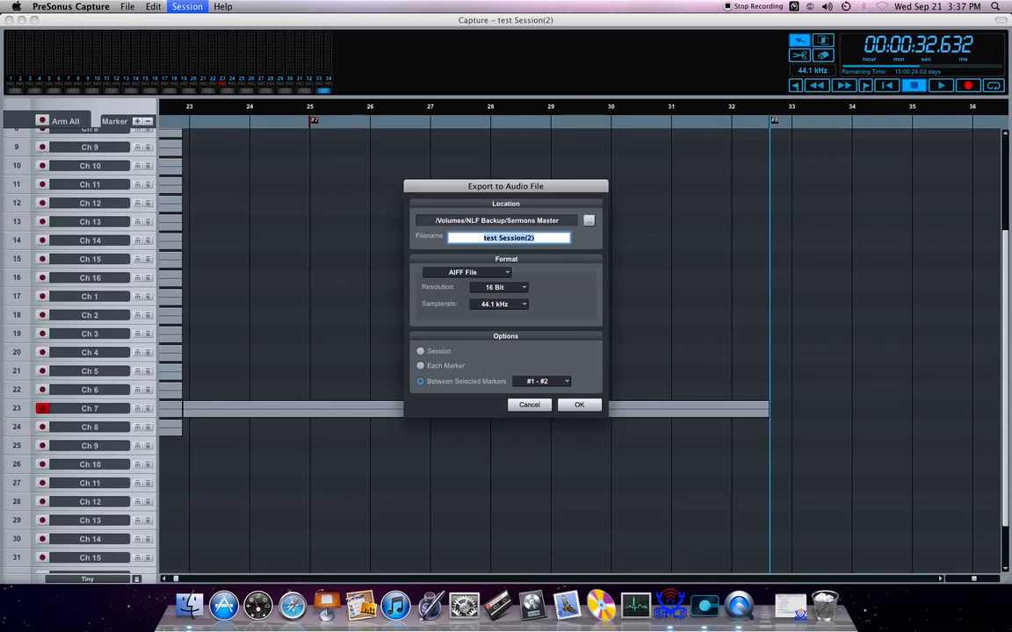
key(Right)
key(BackSpace)
key(BackSpace)
key(BackSpace)
text(dave)
click(467, 272)
click(463, 298)
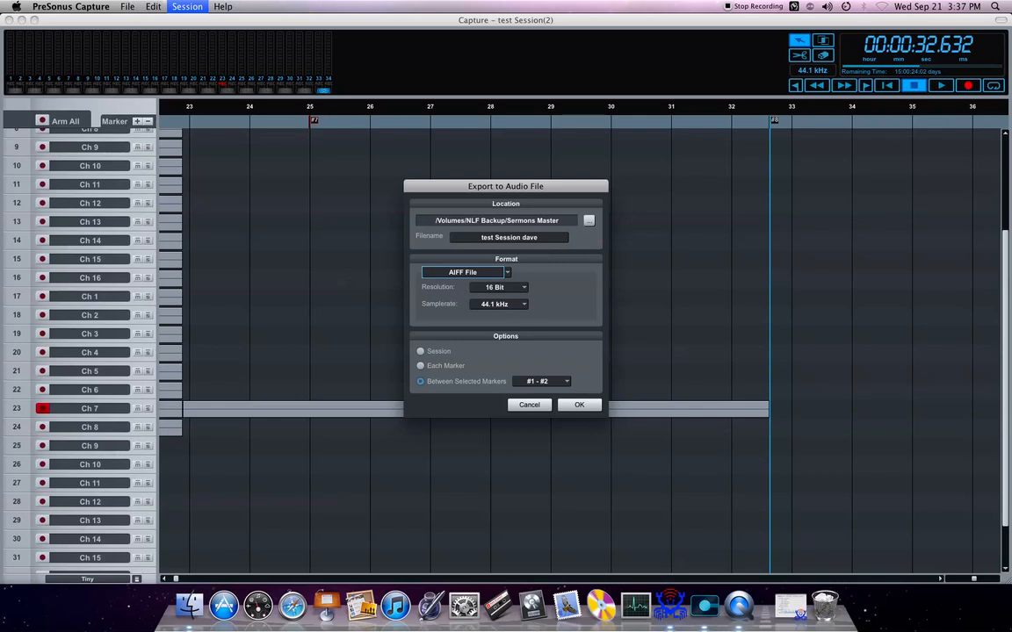
Step: Set the export range to Between Selected Markers #7 - #8 and run the export
click(421, 351)
click(420, 367)
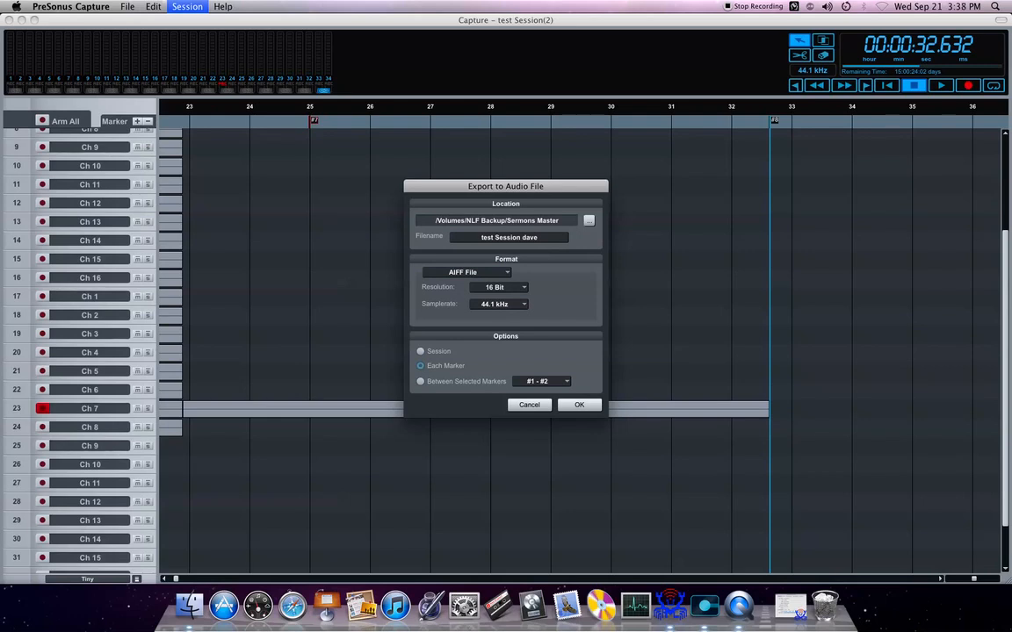
click(421, 352)
click(421, 366)
click(421, 381)
click(566, 381)
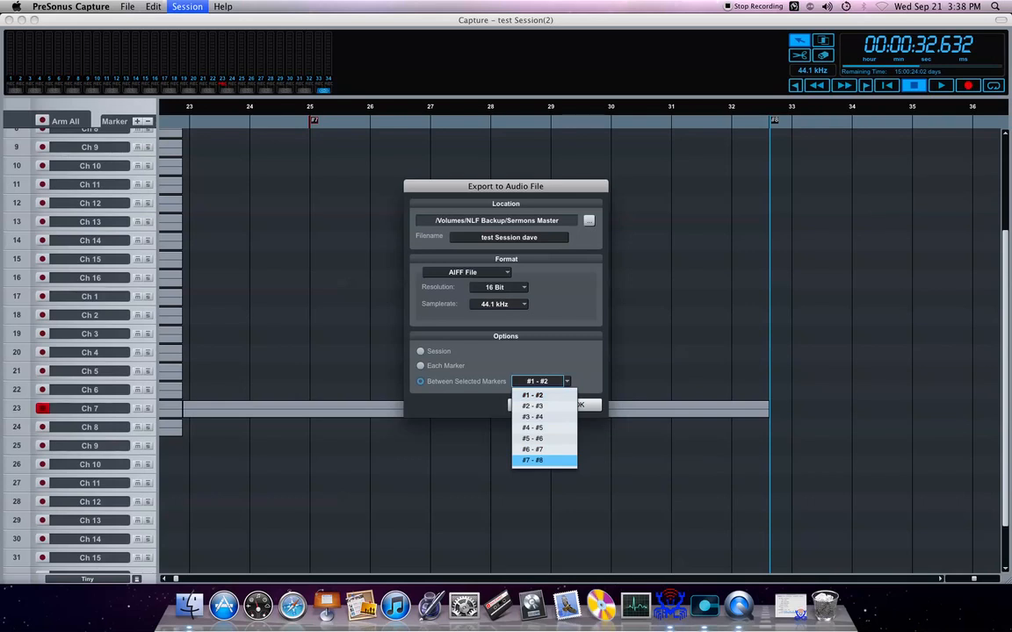
key(Return)
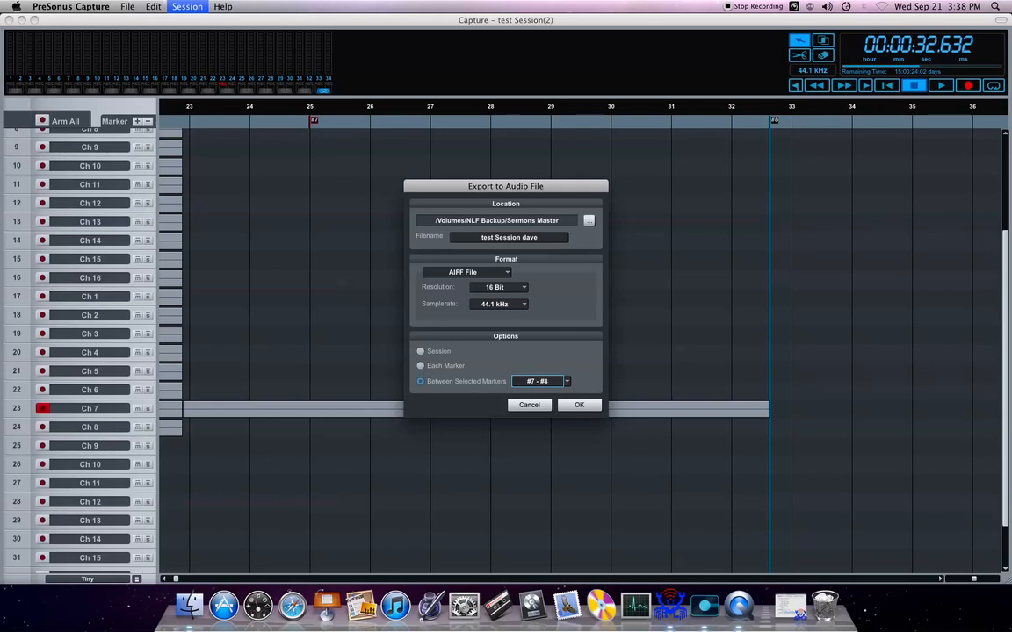
key(Return)
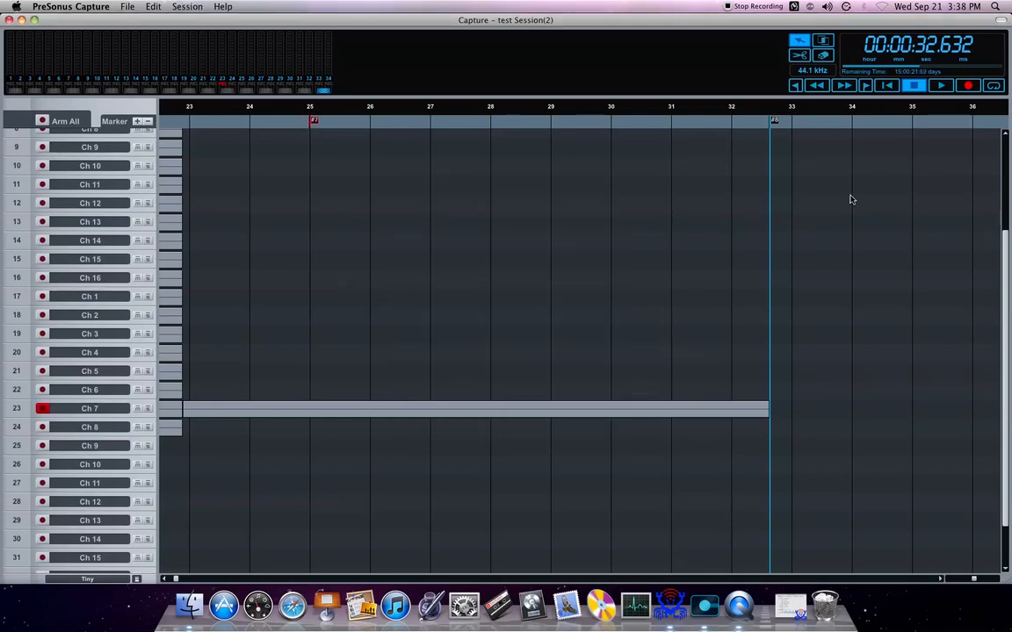
Step: Minimize the Capture window and open the Sermons Master folder on the NLF Backup drive in Finder
click(21, 20)
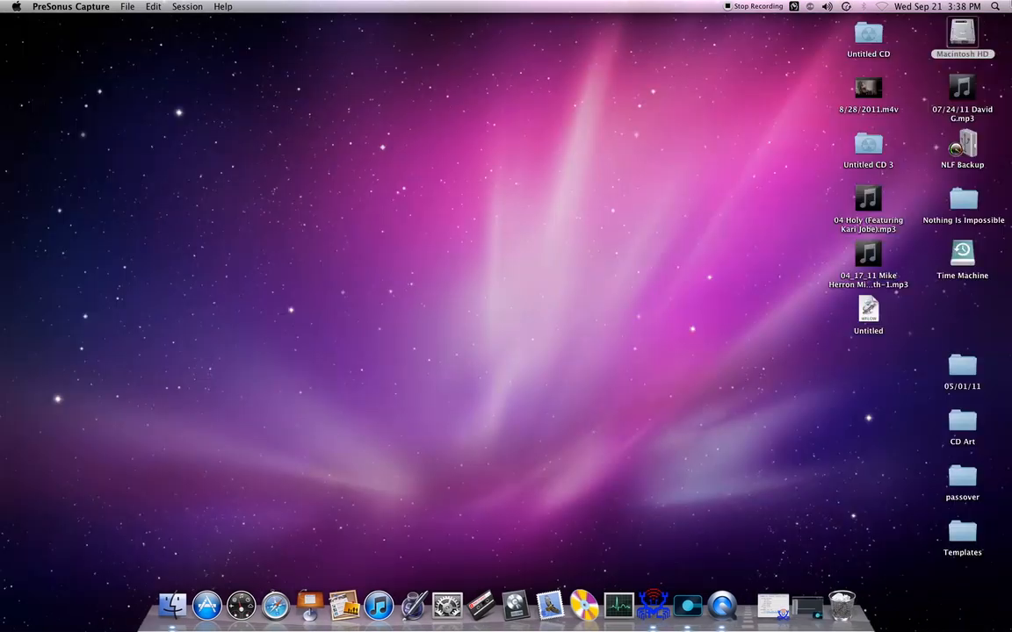
click(962, 33)
click(936, 6)
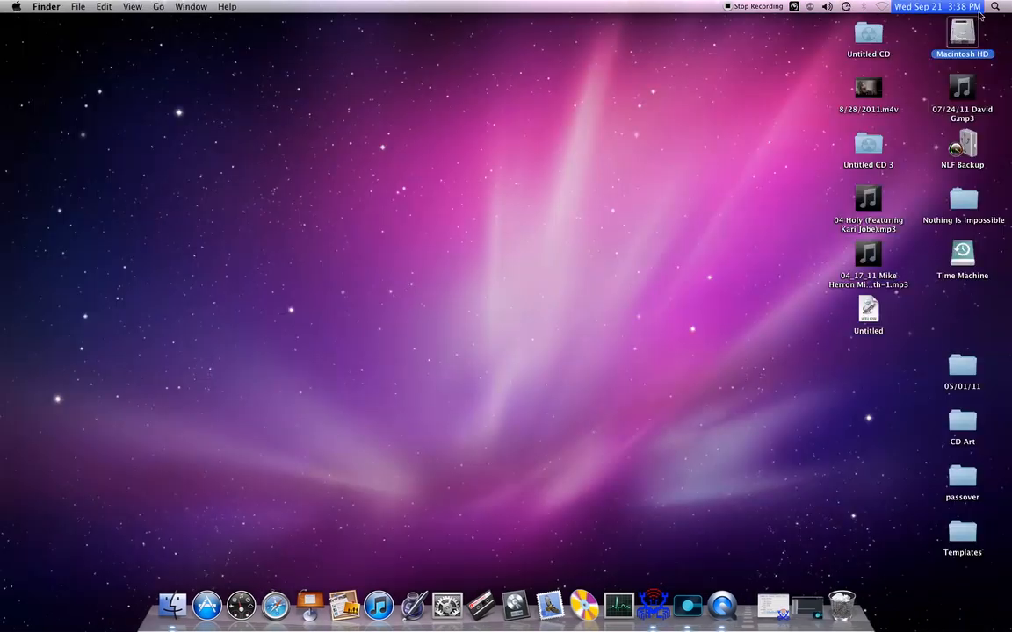
click(959, 146)
double_click(958, 152)
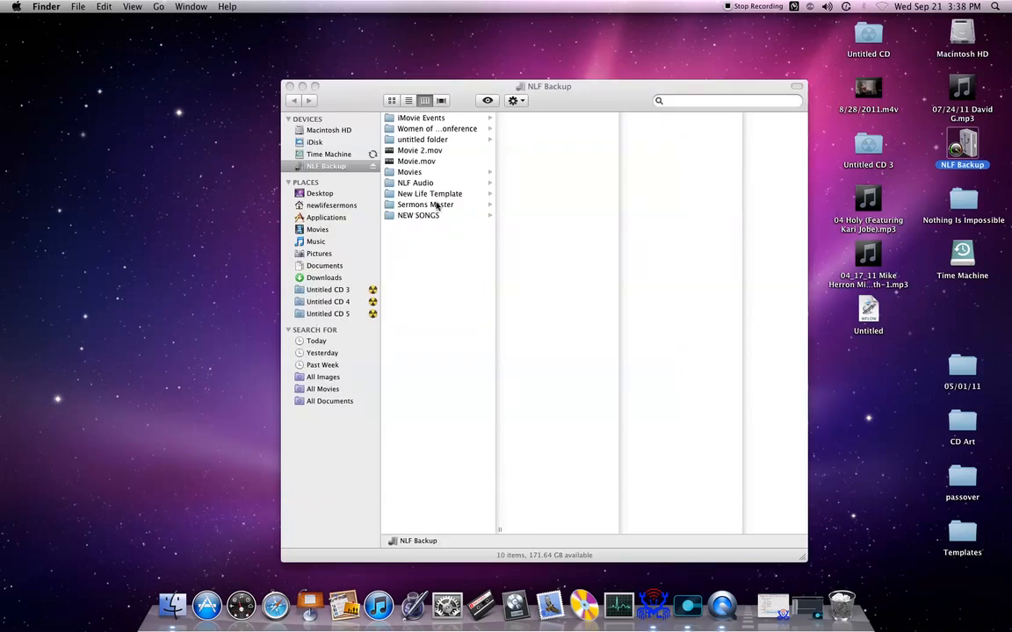
click(438, 206)
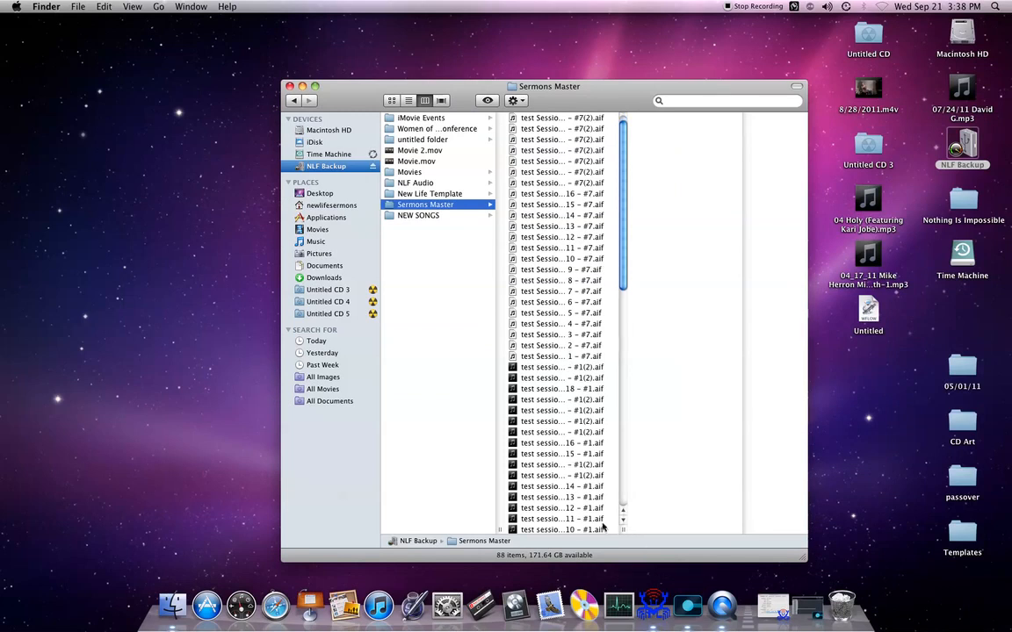
Step: Widen the file column in Sermons Master and examine the exported per-channel AIFF files, previewing the Ch 1 and Ch 14 files of marker #7
click(624, 522)
drag(624, 528, 804, 506)
scroll(639, 398, down, 8)
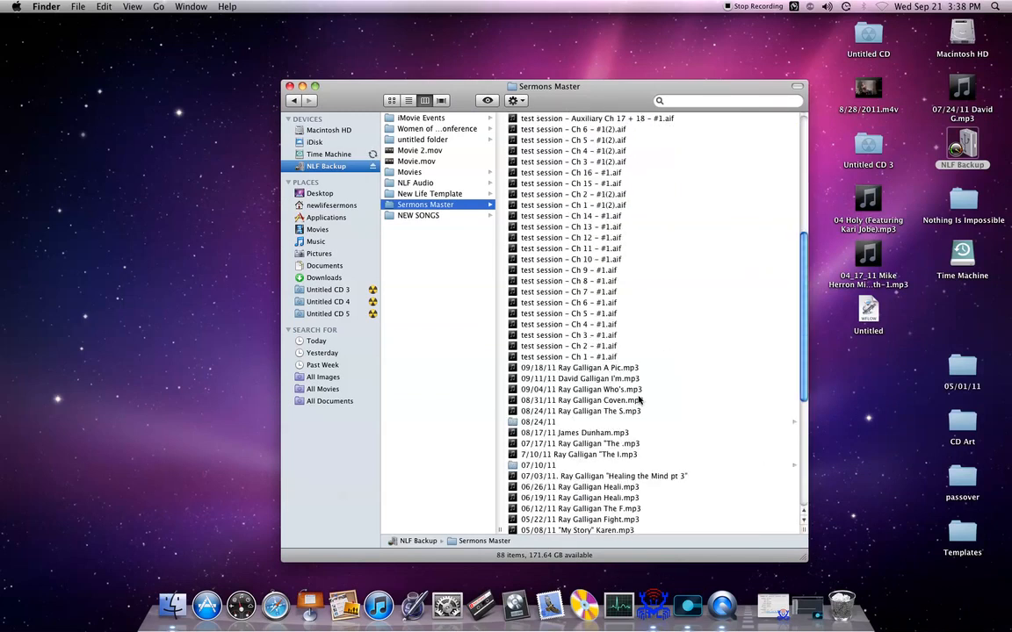
scroll(609, 352, up, 8)
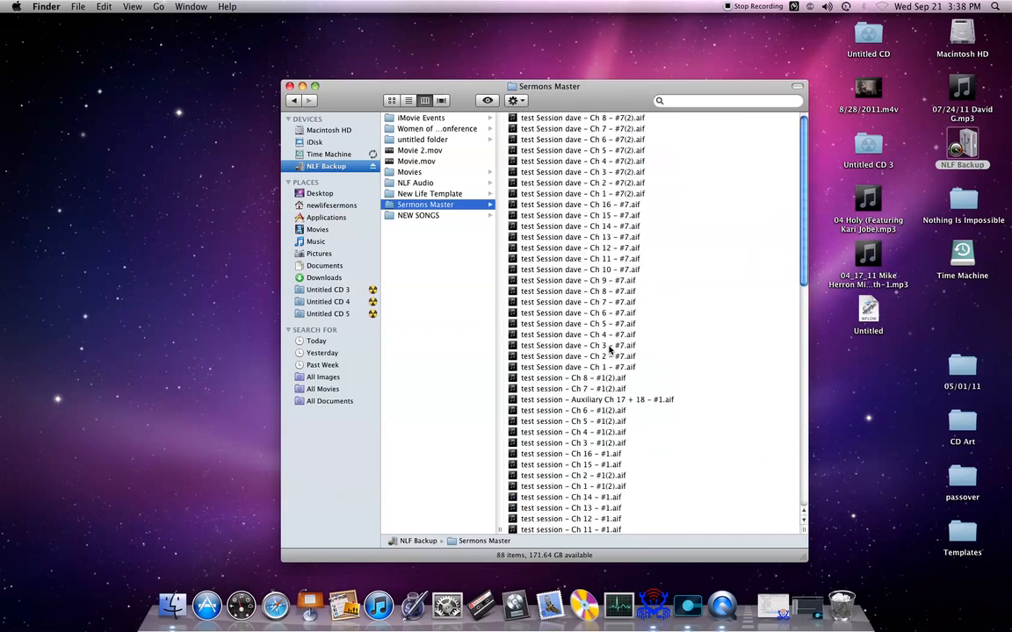
scroll(654, 369, down, 10)
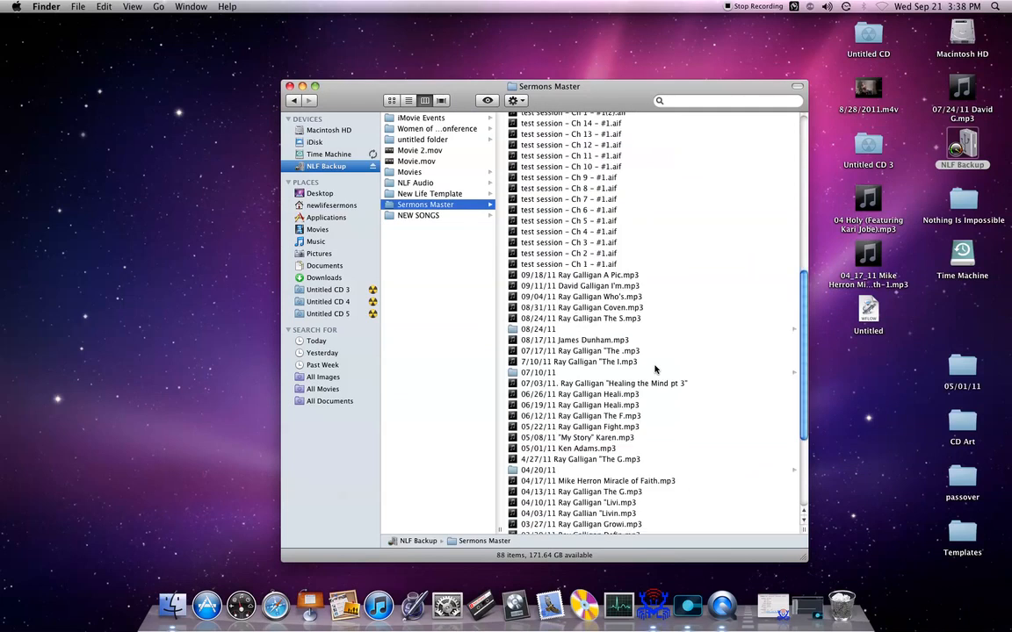
scroll(654, 369, up, 15)
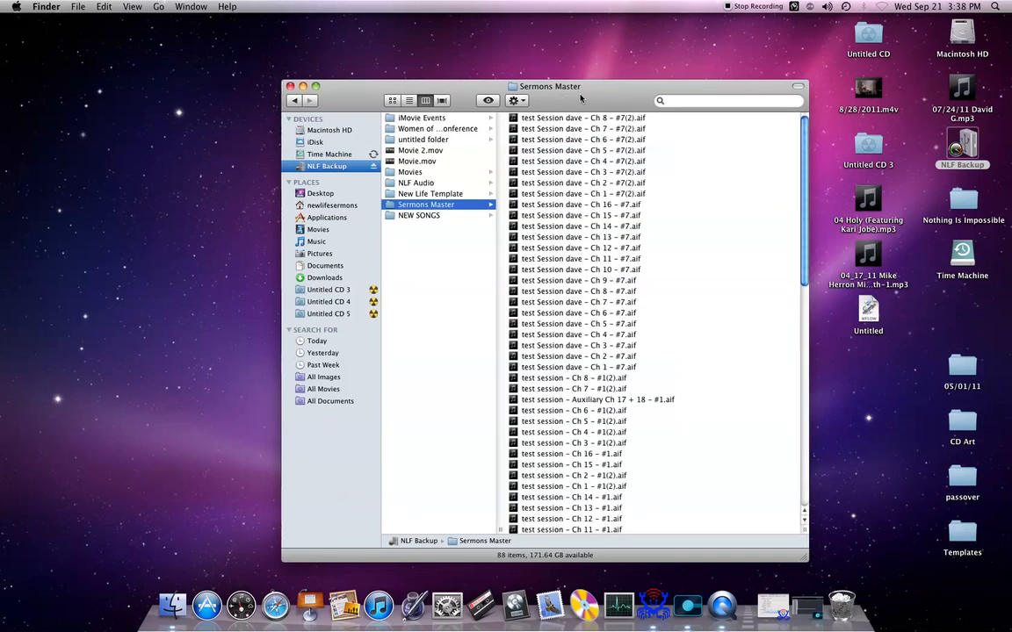
drag(564, 86, 586, 21)
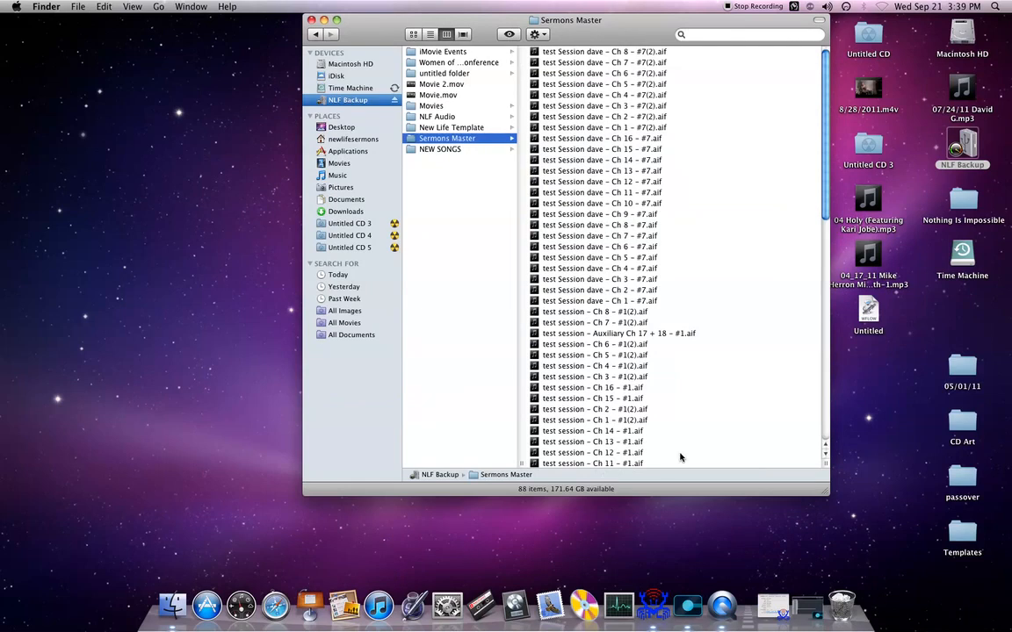
scroll(676, 459, down, 5)
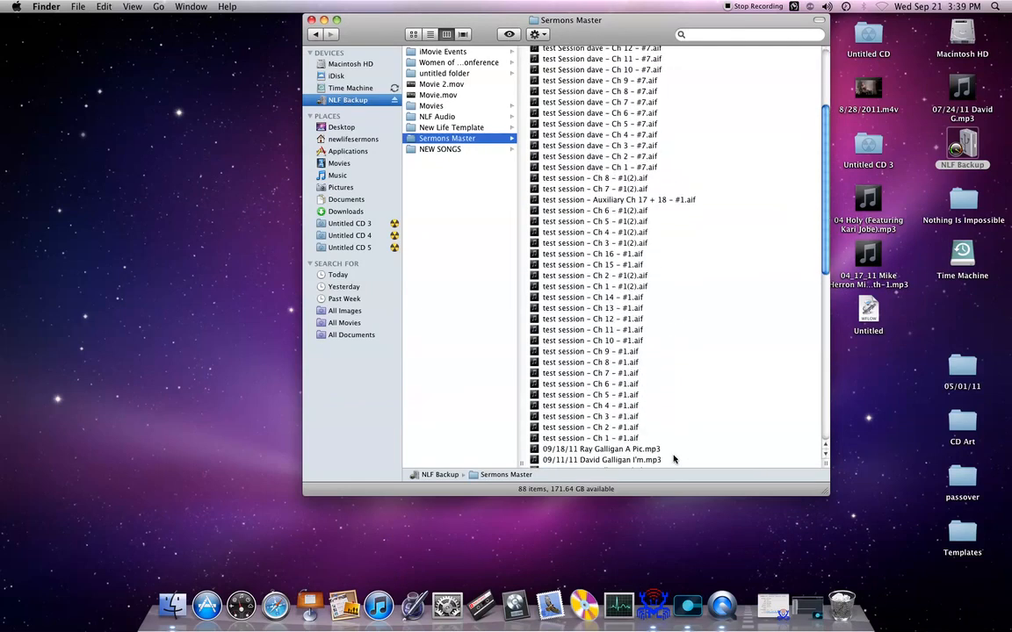
scroll(644, 263, up, 3)
click(648, 301)
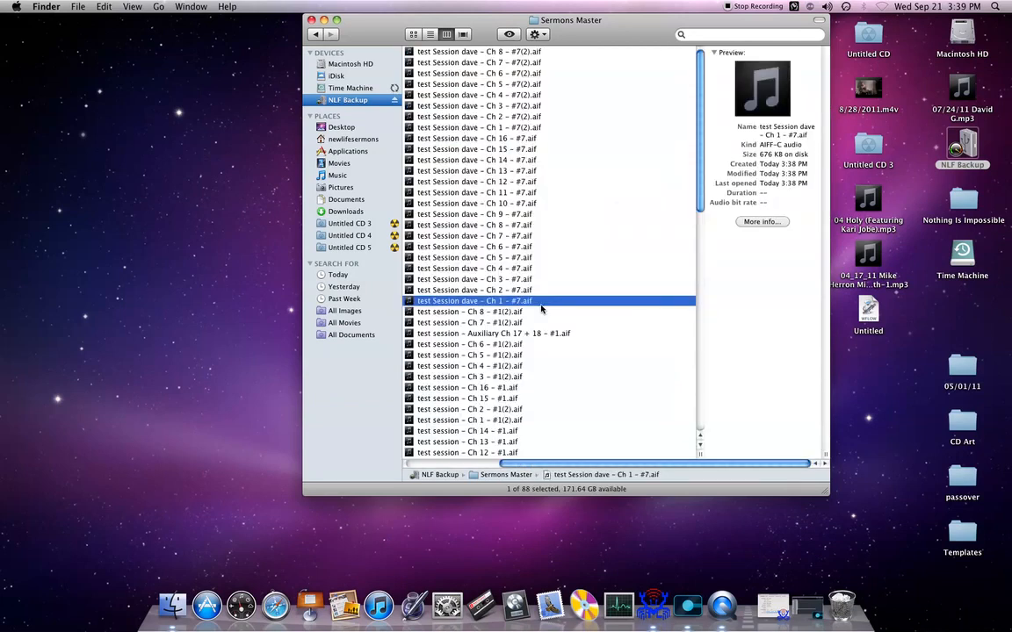
click(480, 159)
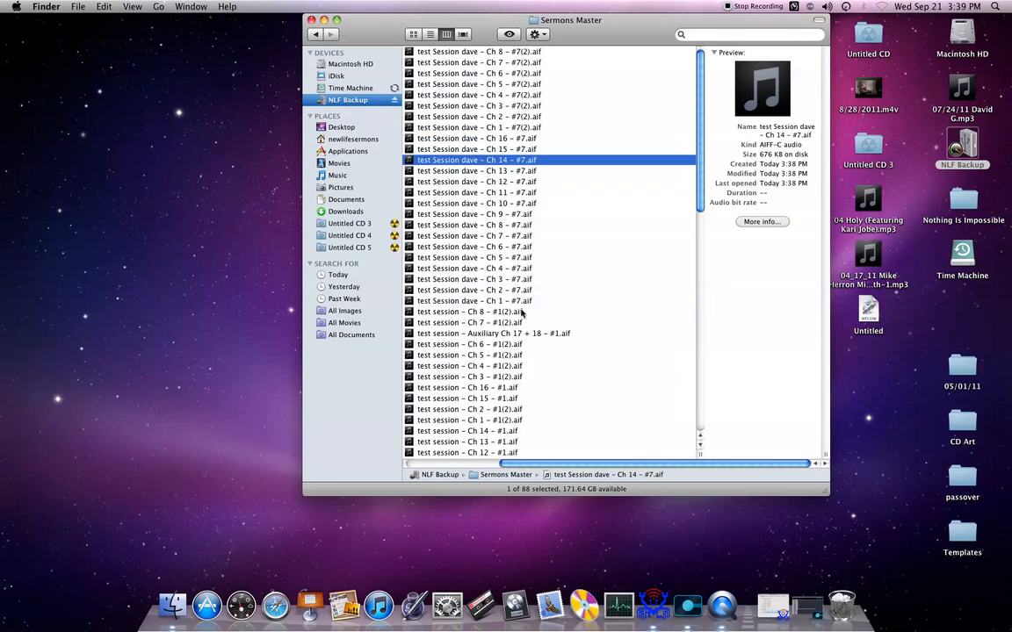
Step: Move all the test session .aif files in the Sermons Master folder to the Trash
scroll(535, 361, down, 6)
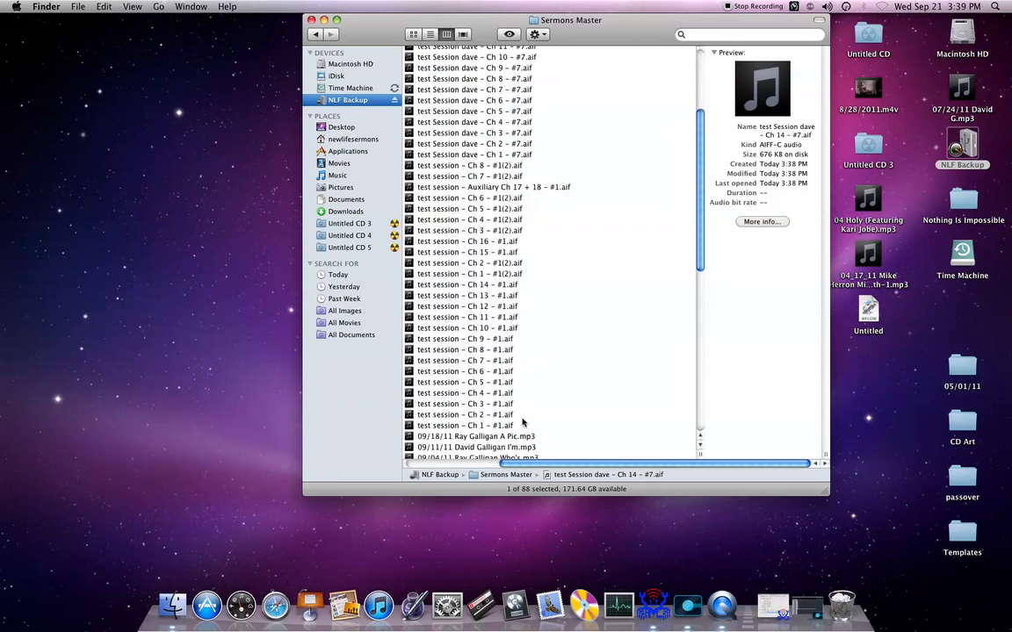
drag(523, 426, 542, 32)
click(542, 33)
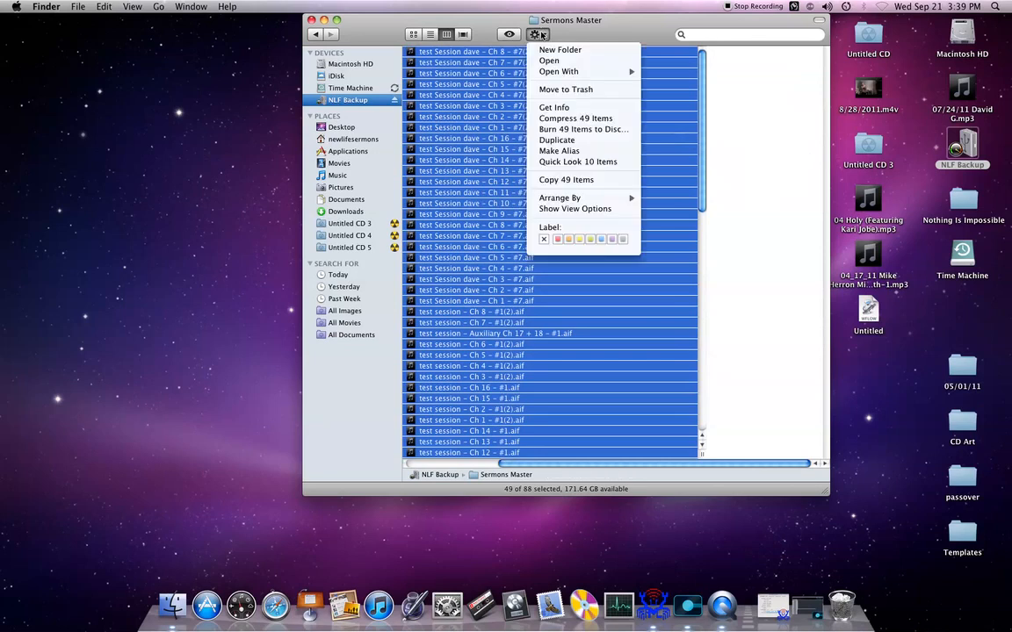
click(595, 92)
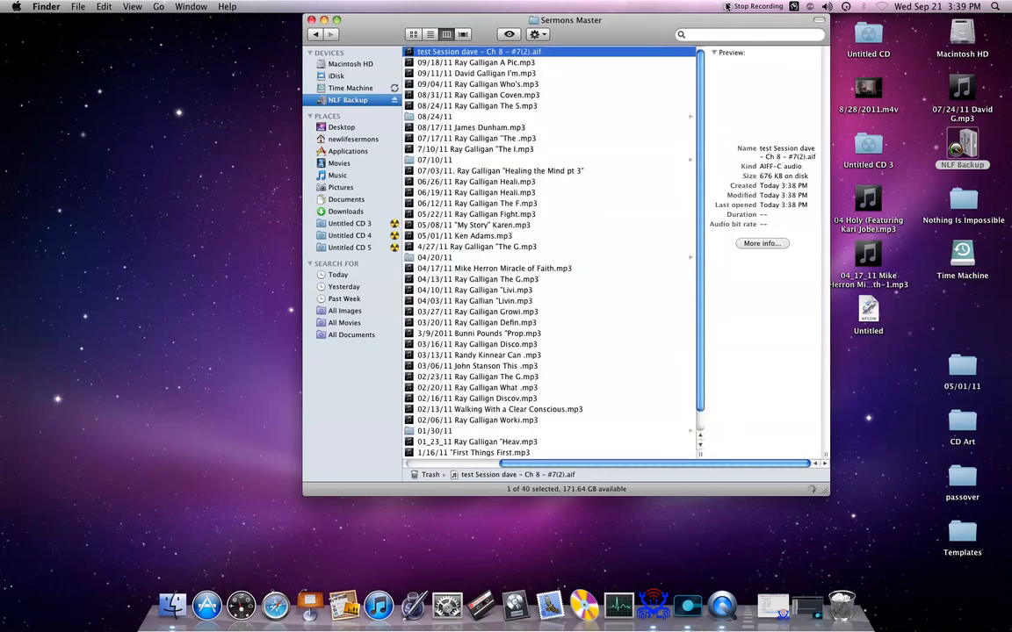